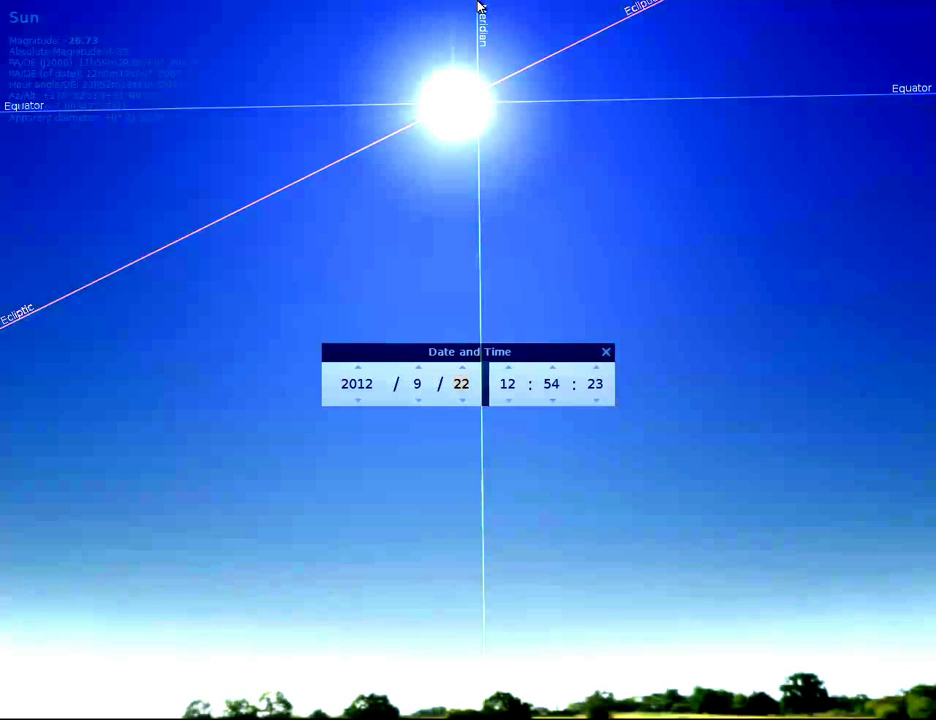
key("Left")
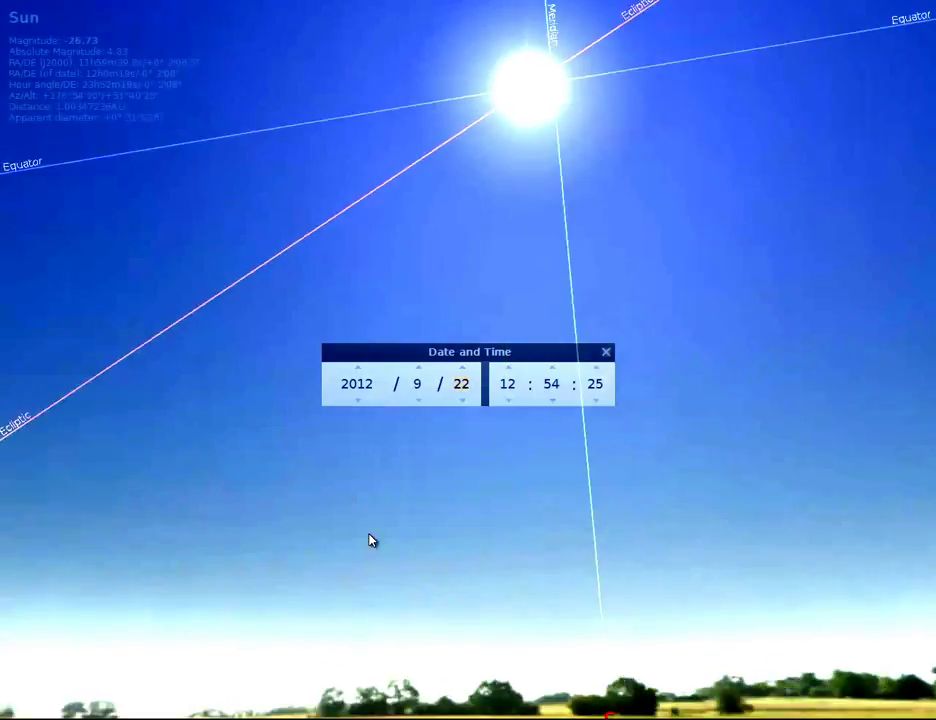
key("Left")
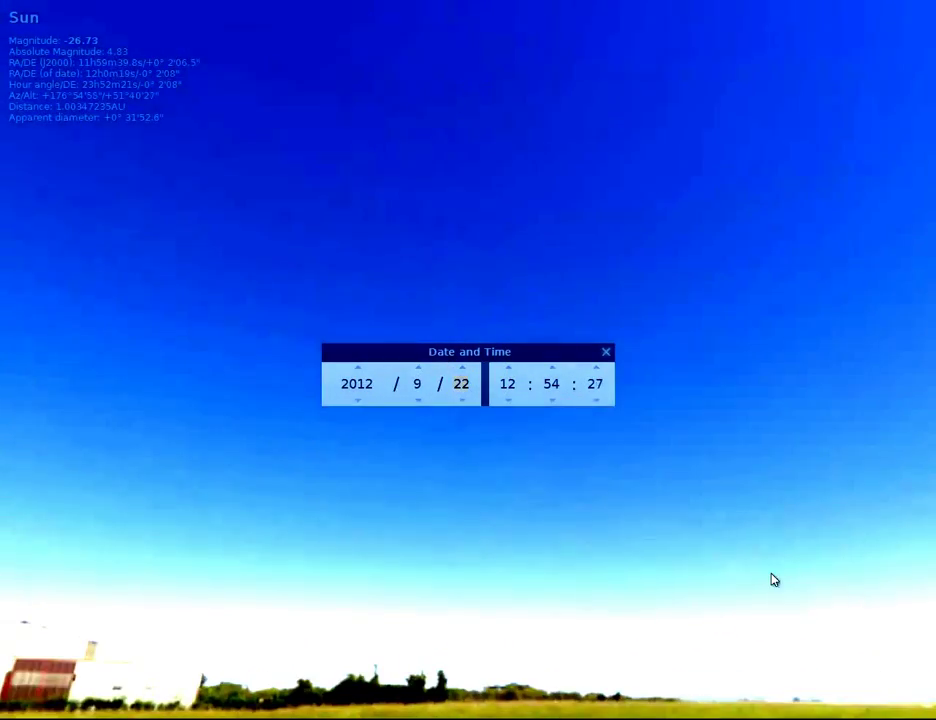
key("Left")
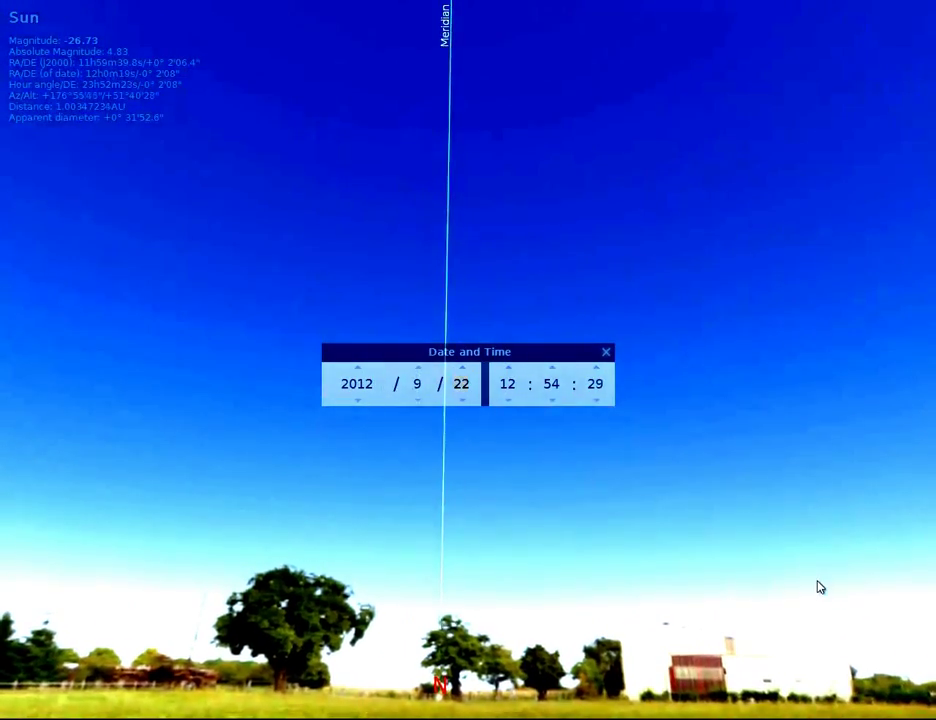
left_click_drag(522, 309, 529, 673)
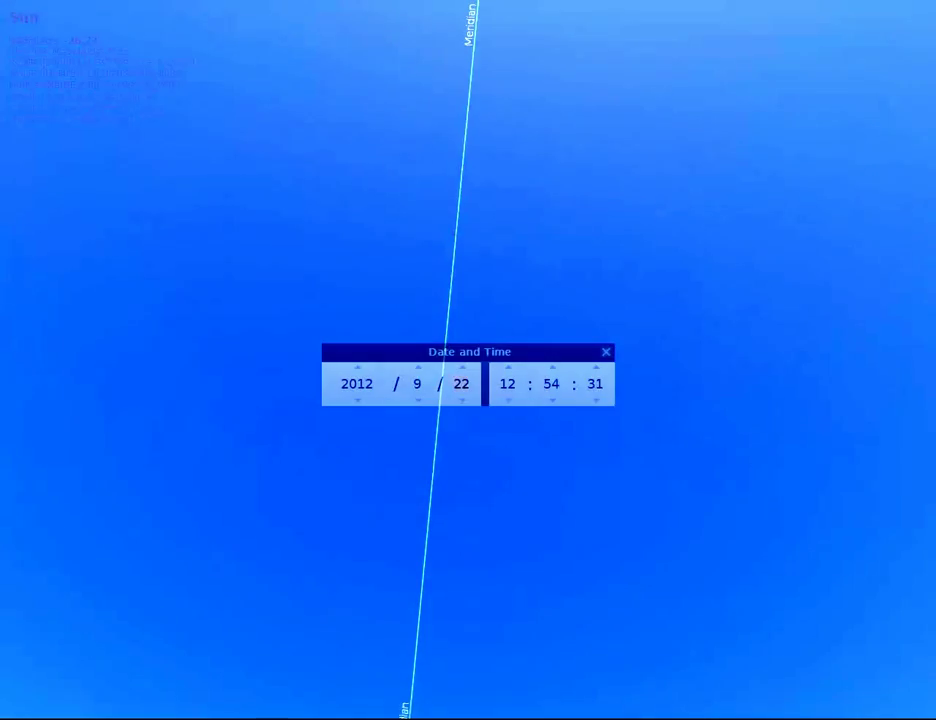
left_click_drag(459, 289, 618, 313)
left_click_drag(328, 714, 524, 338)
left_click_drag(447, 602, 480, 664)
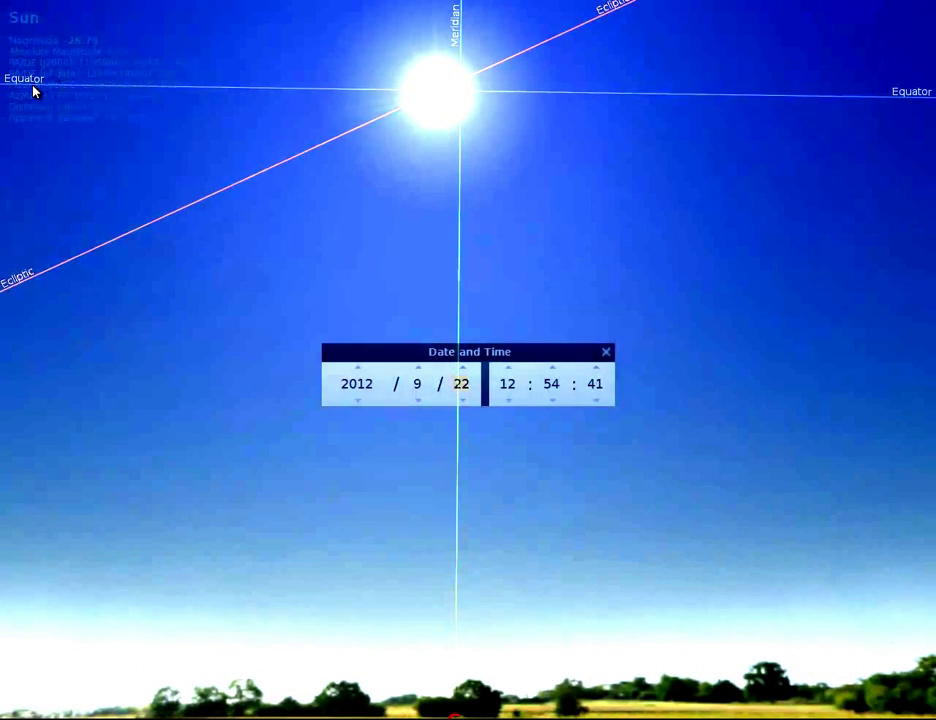
left_click_drag(94, 437, 110, 451)
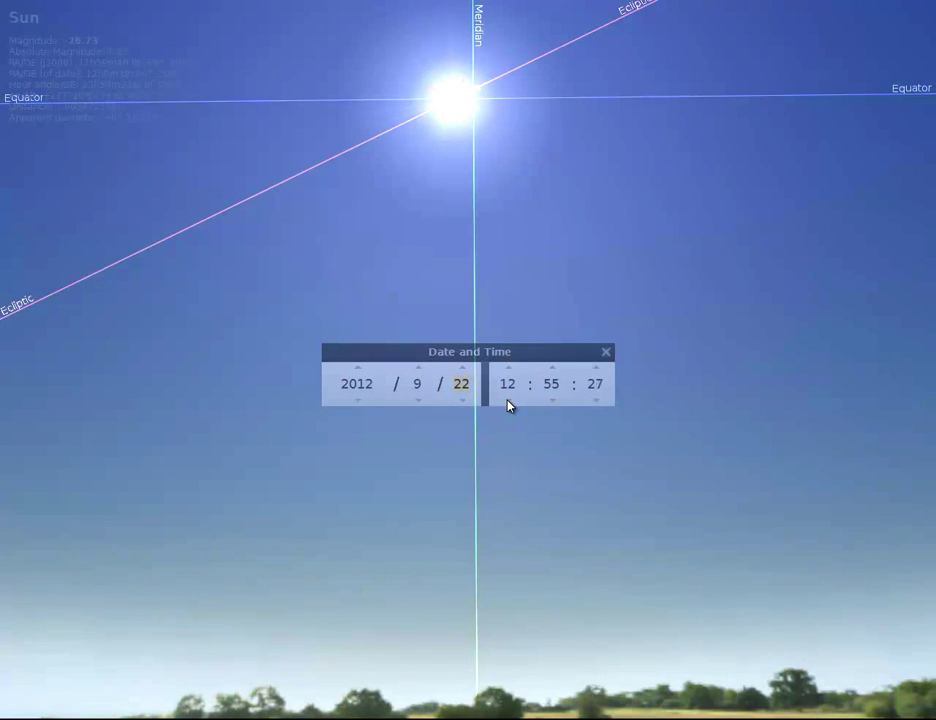
- Set the hour to 11 and scroll the minutes forward past 13:00 on 2012/9/22
left_click(508, 401)
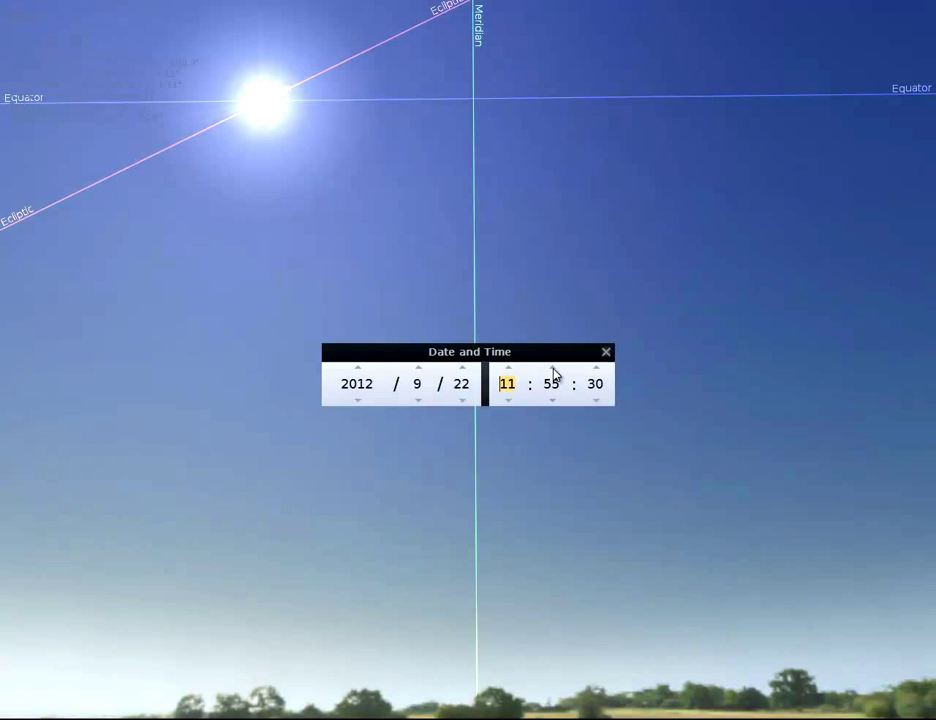
scroll(555, 374, "up", 9)
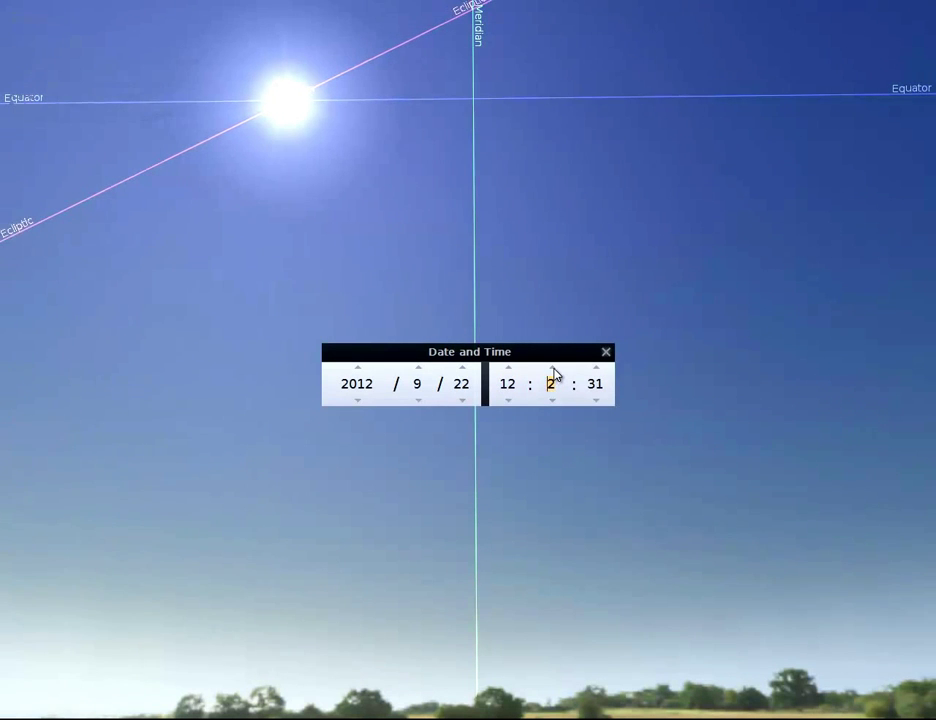
scroll(555, 374, "up", 10)
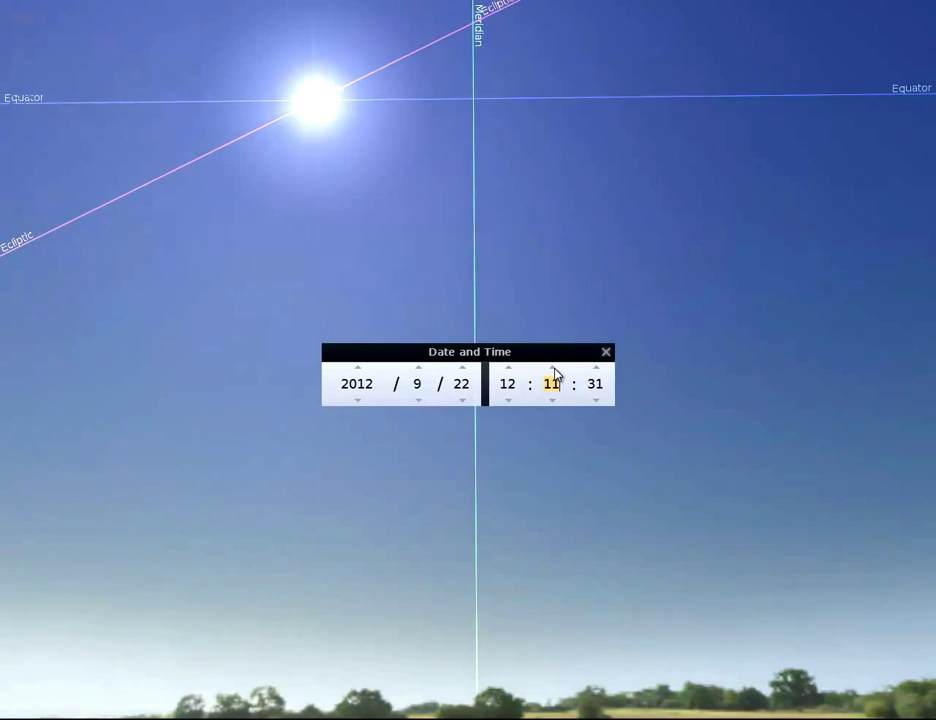
scroll(555, 374, "up", 13)
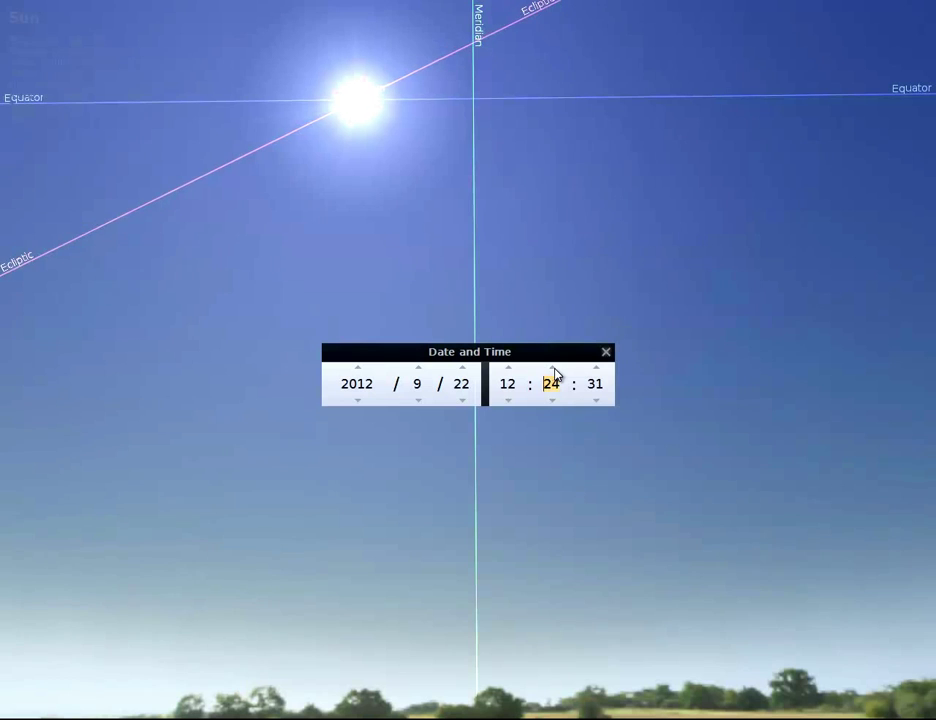
scroll(555, 374, "up", 9)
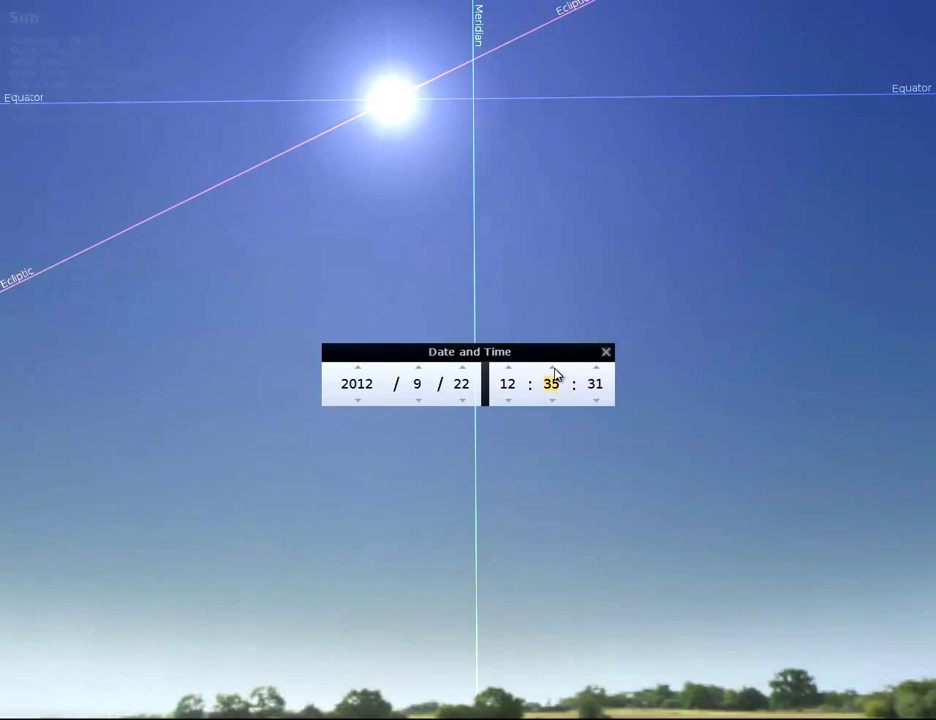
scroll(555, 374, "up", 7)
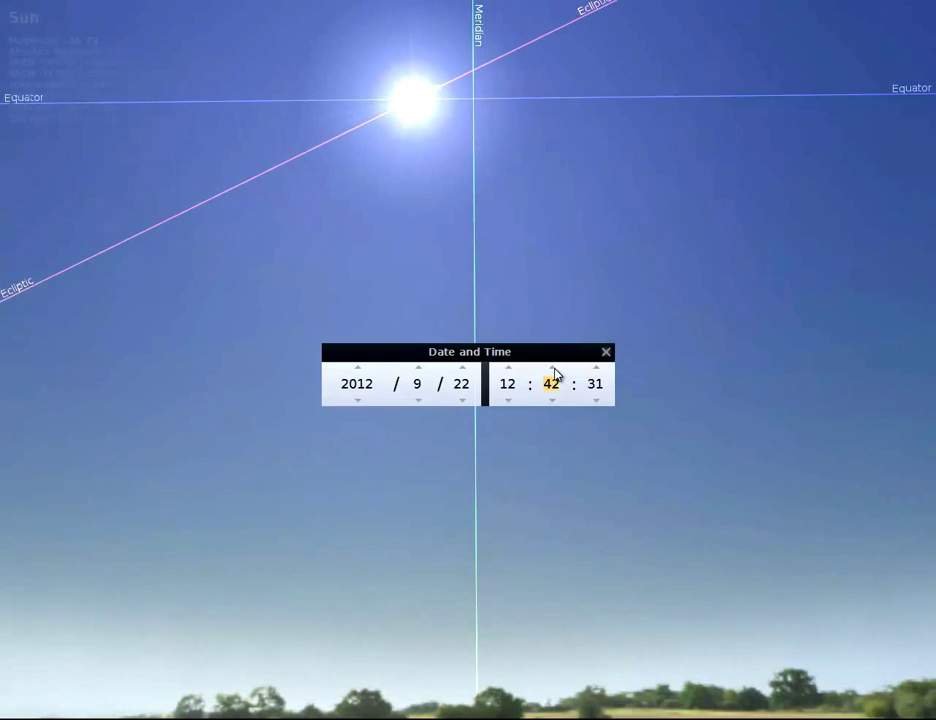
scroll(555, 374, "up", 6)
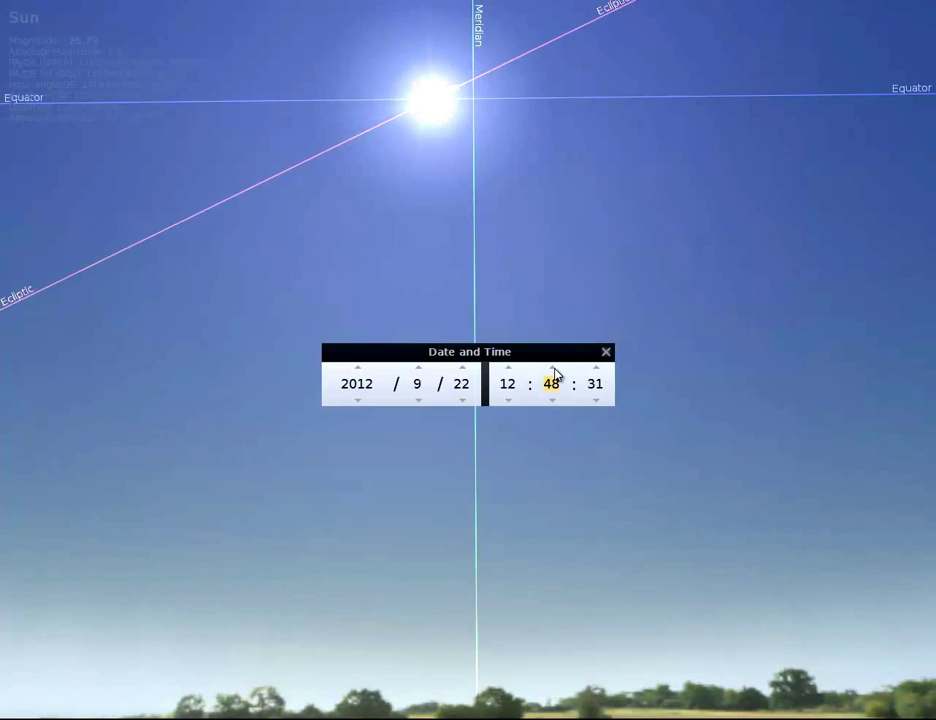
scroll(555, 374, "up", 5)
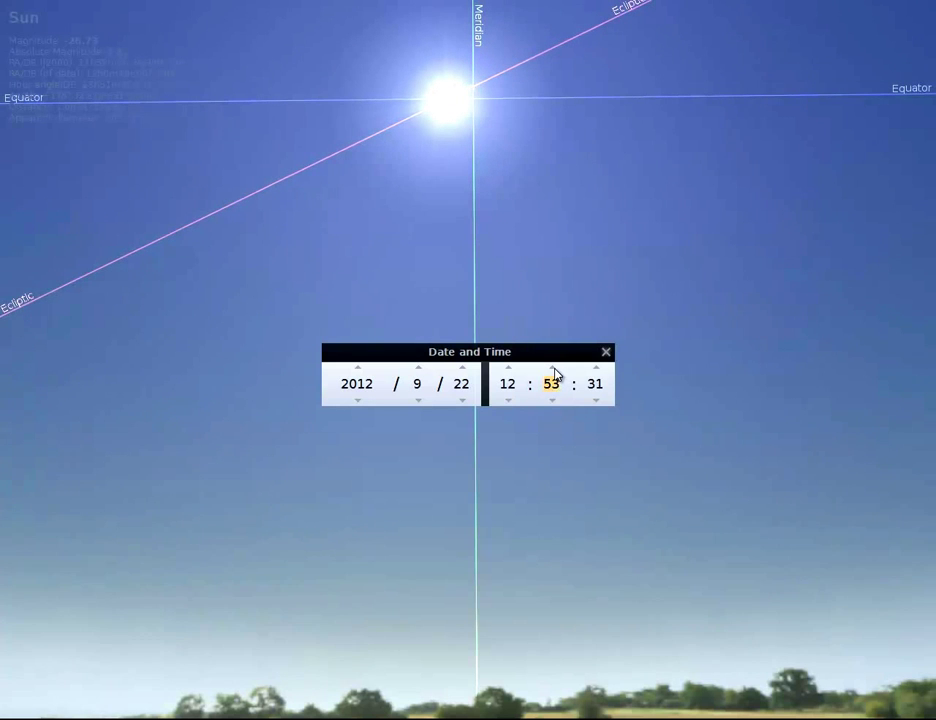
scroll(555, 374, "up", 4)
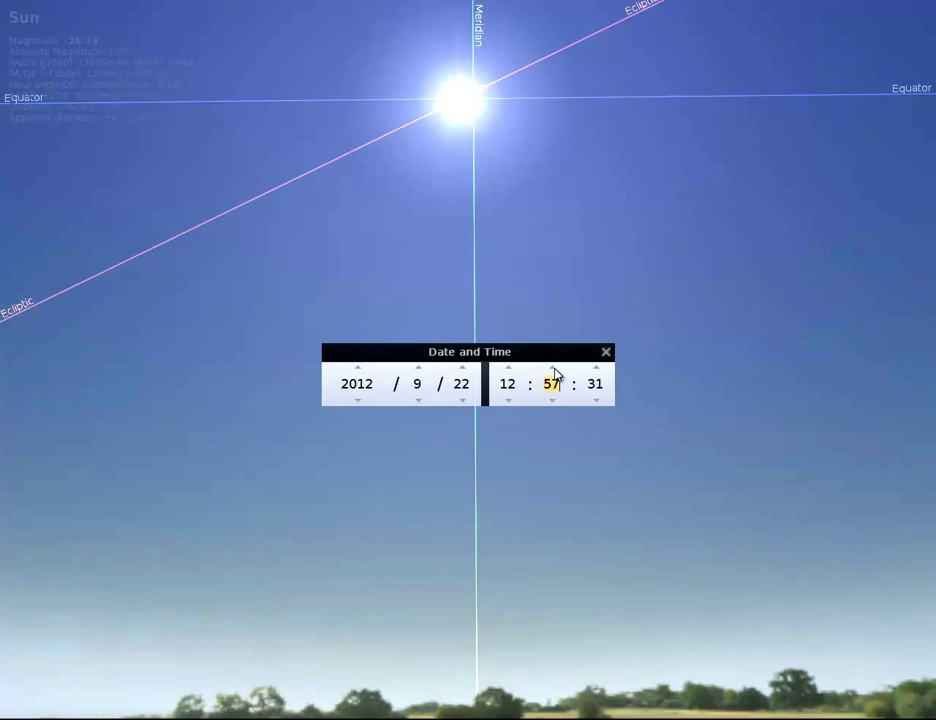
scroll(555, 374, "up", 7)
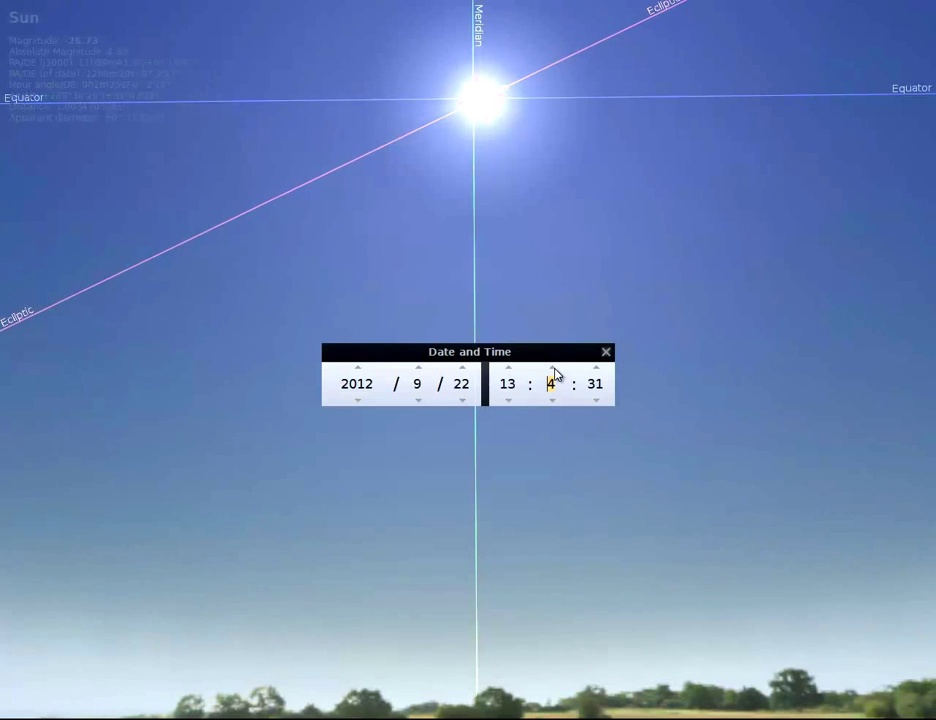
scroll(555, 374, "up", 2)
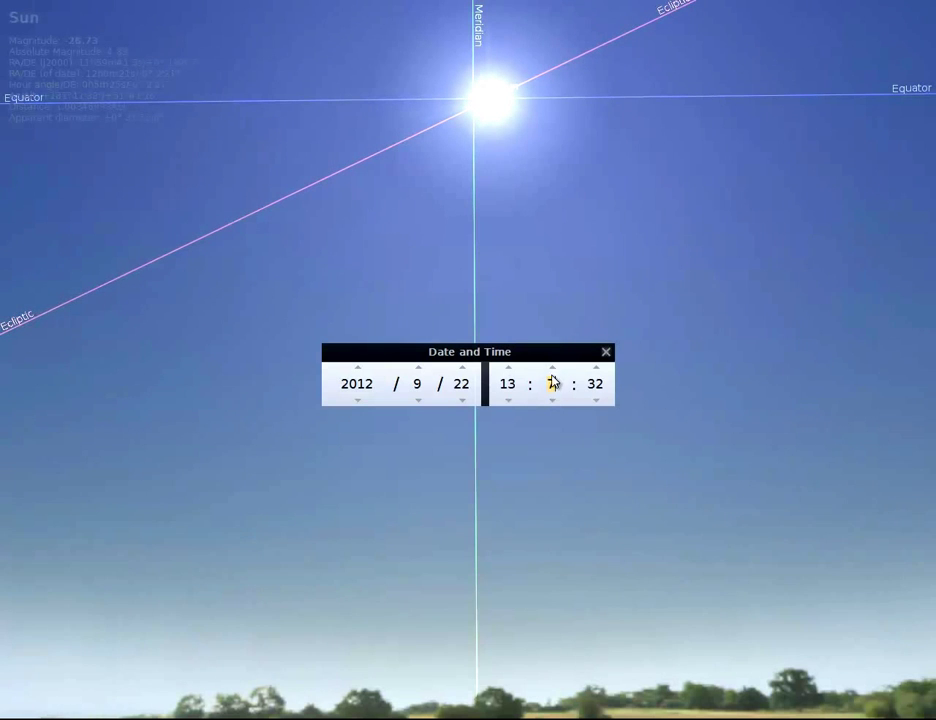
- Step the minutes back and forth to settle the clock near 13:00
left_click(553, 401)
left_click(553, 402)
left_click(553, 401)
left_click(553, 401)
left_click(553, 401)
left_click(553, 401)
left_click(553, 401)
left_click(553, 401)
left_click(553, 401)
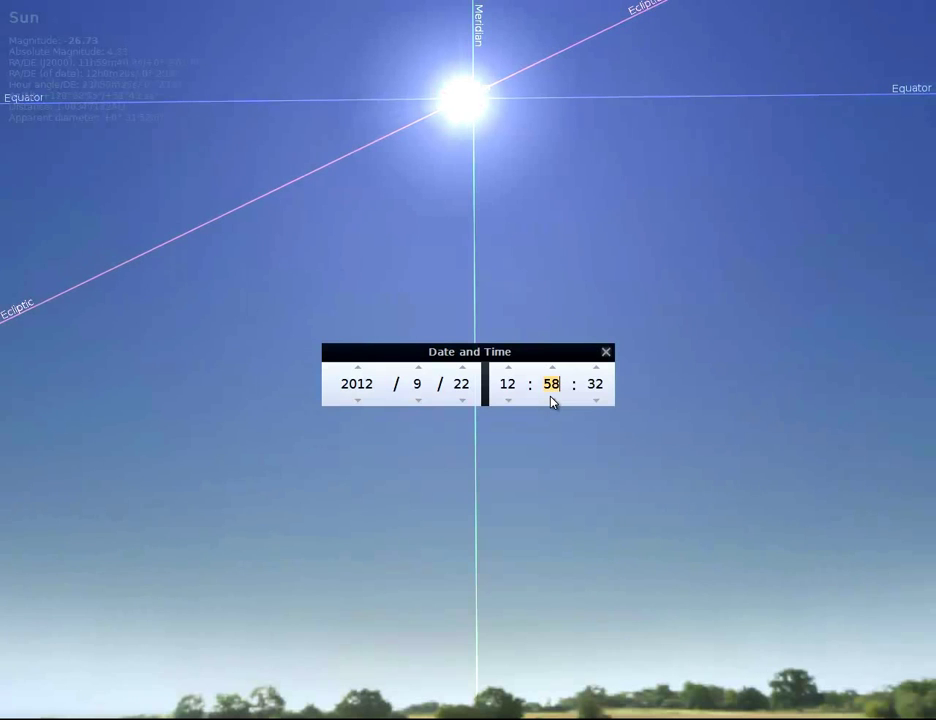
left_click(554, 370)
left_click(554, 370)
- Bring the time to 13:00 and advance the date from 22 September into October 2012
left_click(554, 370)
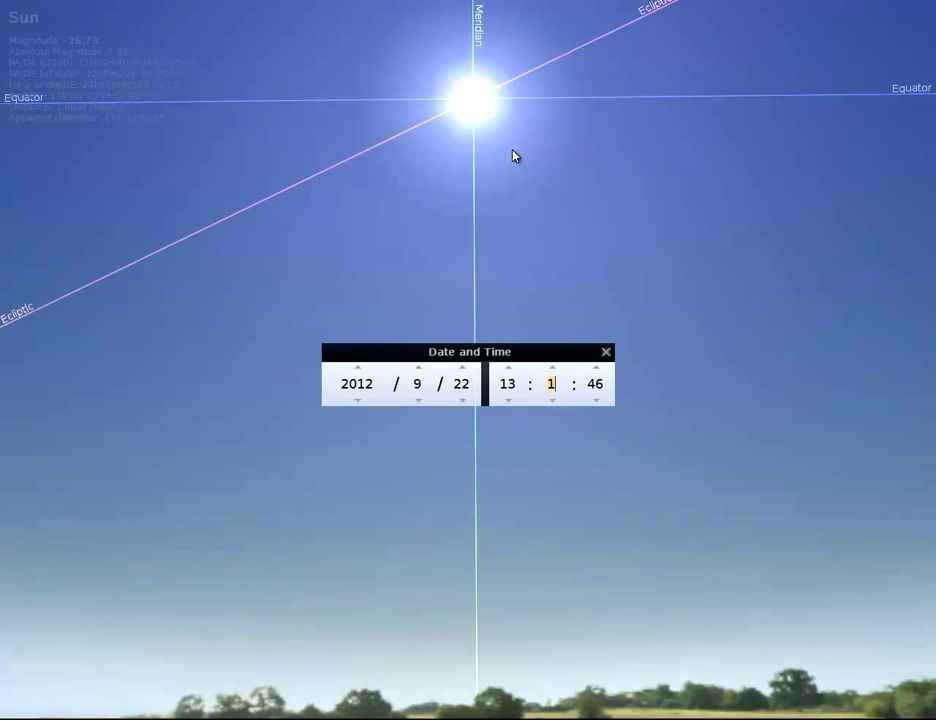
left_click(463, 369)
left_click(463, 369)
left_click(463, 369)
left_click(463, 369)
left_click(463, 369)
left_click(463, 369)
left_click(463, 369)
left_click(463, 369)
- Keep advancing the day until the date reads 2012/11/7
left_click(463, 369)
left_click(463, 369)
left_click(463, 369)
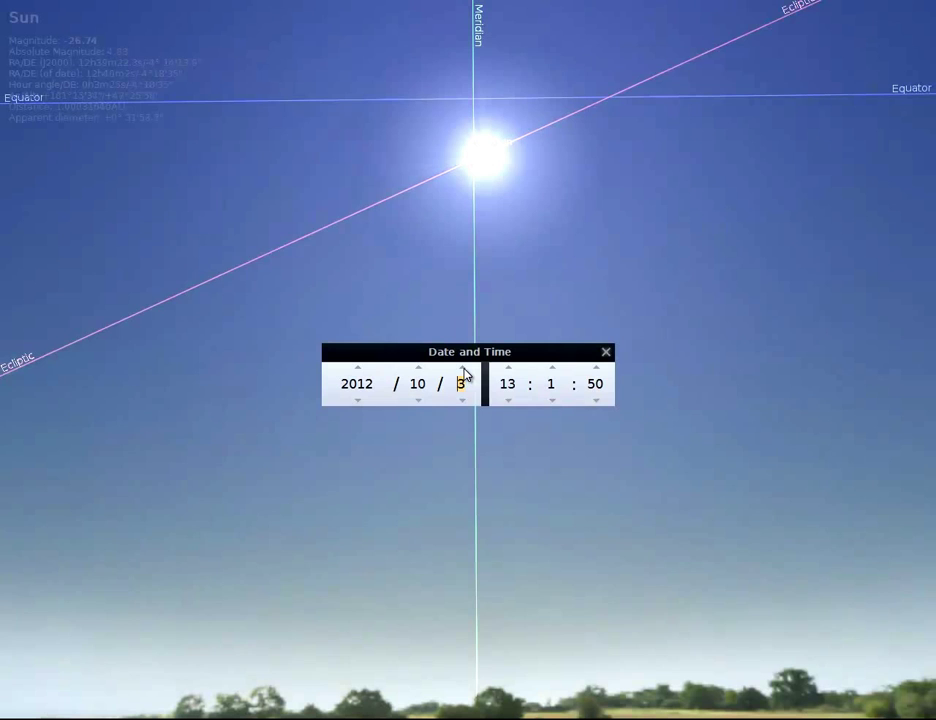
left_click(463, 369)
left_click(463, 369)
left_click(463, 369)
left_click(463, 369)
left_click(463, 369)
left_click(463, 369)
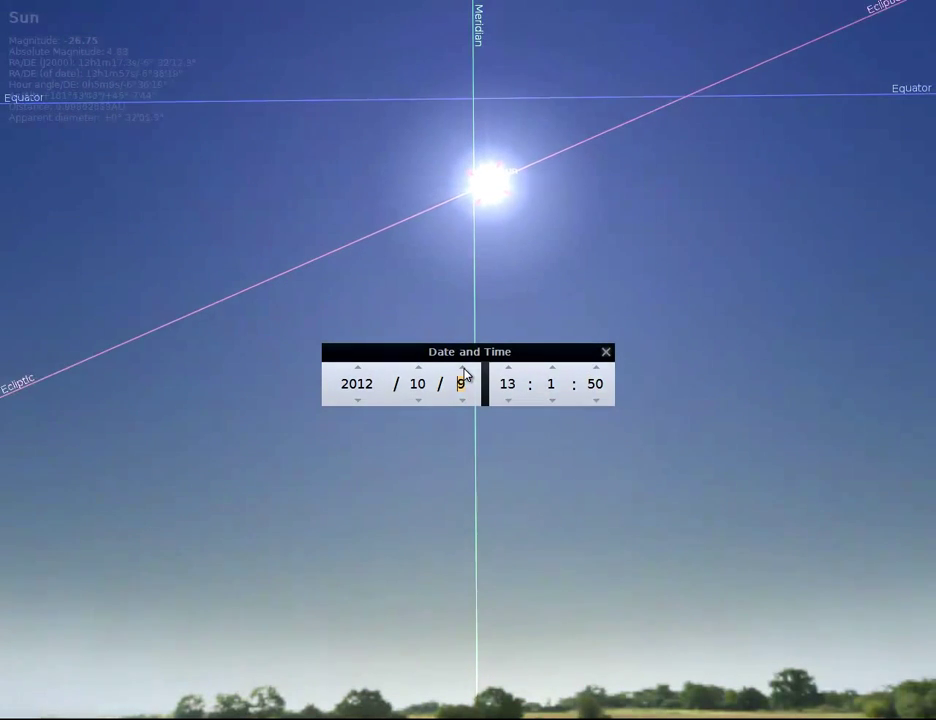
left_click(463, 369)
left_click(463, 369)
left_click(463, 369)
left_click(463, 369)
left_click(463, 369)
left_click(463, 369)
left_click(463, 369)
left_click(463, 369)
left_click(463, 369)
left_click(463, 369)
left_click(463, 369)
left_click(463, 369)
left_click(463, 369)
left_click(463, 369)
left_click(463, 369)
left_click(463, 369)
left_click(463, 369)
left_click(463, 369)
left_click(463, 369)
left_click(463, 369)
left_click(463, 369)
left_click(463, 369)
left_click(463, 369)
left_click(463, 369)
left_click(463, 369)
left_click(463, 369)
left_click(463, 369)
left_click(463, 369)
left_click(463, 369)
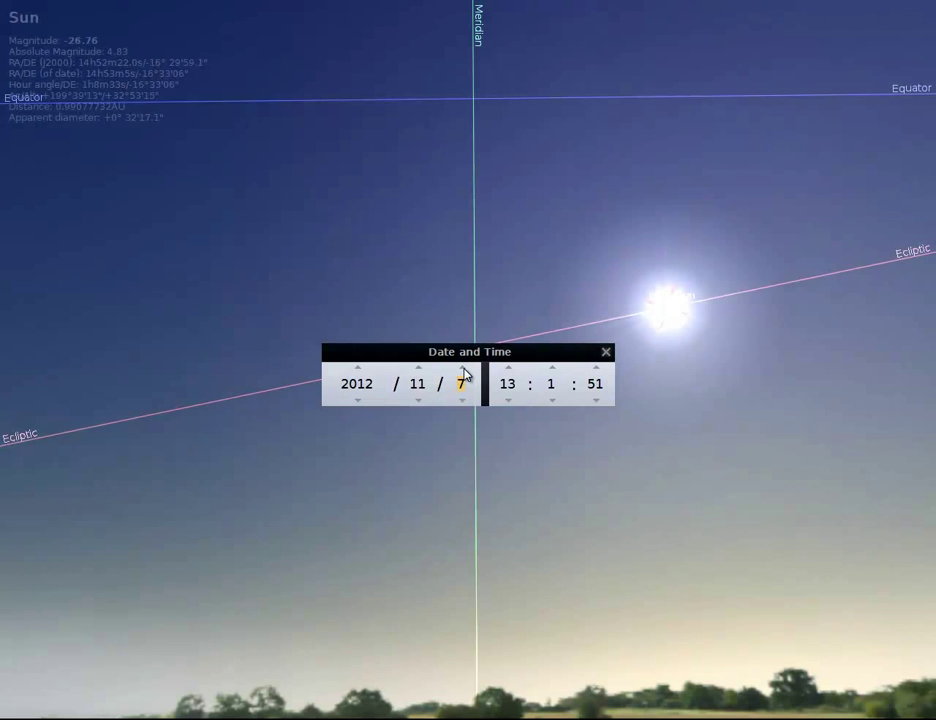
- Advance the date a few more days and return the hour to 12 noon
left_click(463, 369)
left_click(463, 369)
left_click(463, 369)
left_click(463, 369)
left_click(463, 369)
left_click(463, 369)
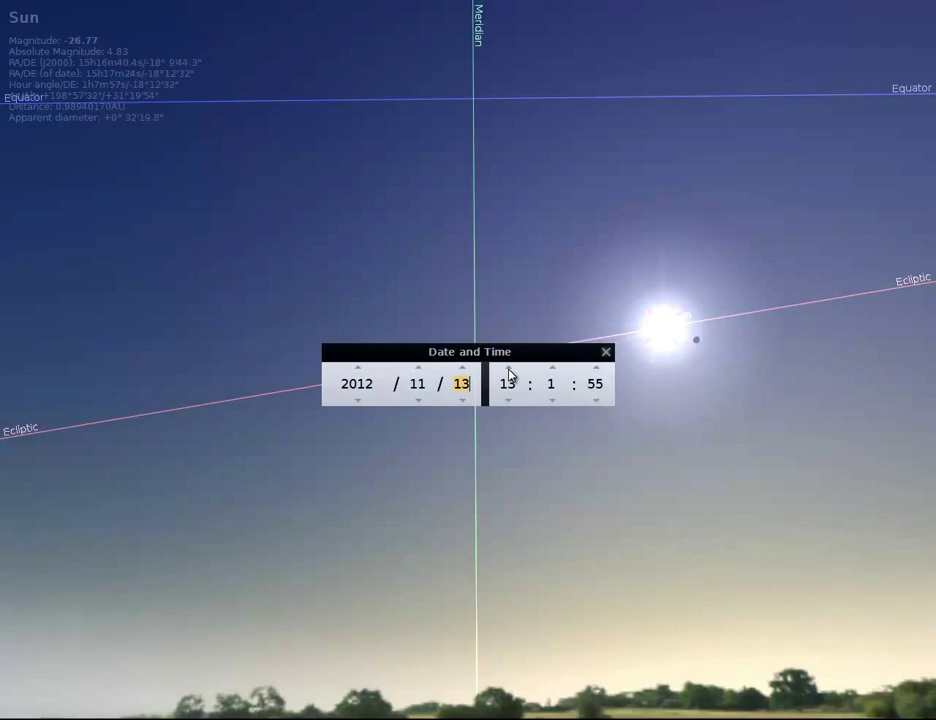
left_click(508, 368)
left_click(508, 368)
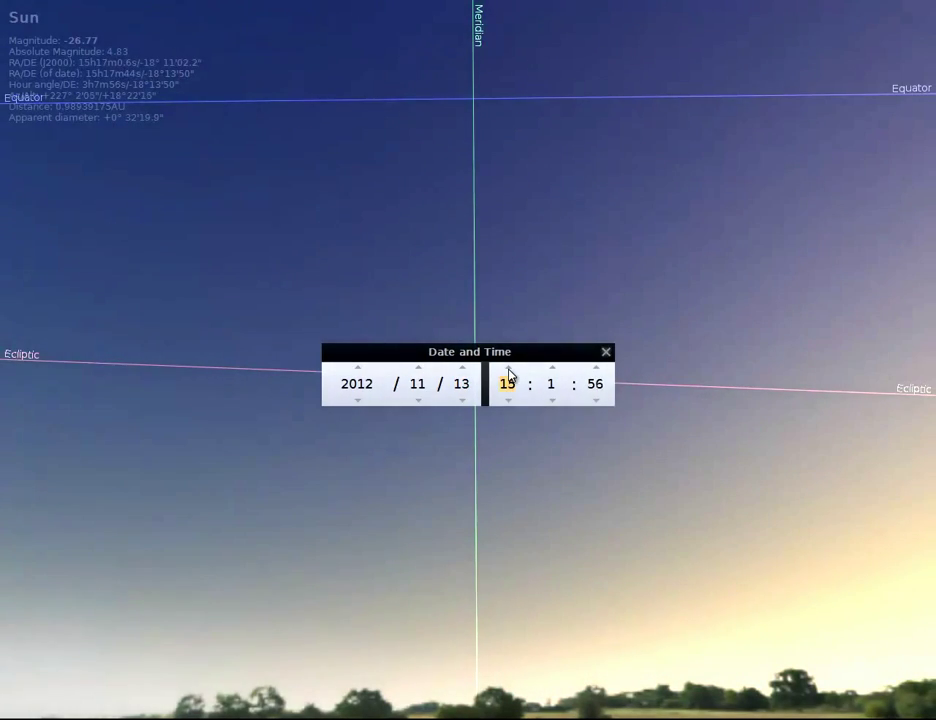
mouse_move(606, 453)
left_mouse_down()
mouse_move(355, 443)
mouse_move(606, 437)
left_mouse_up()
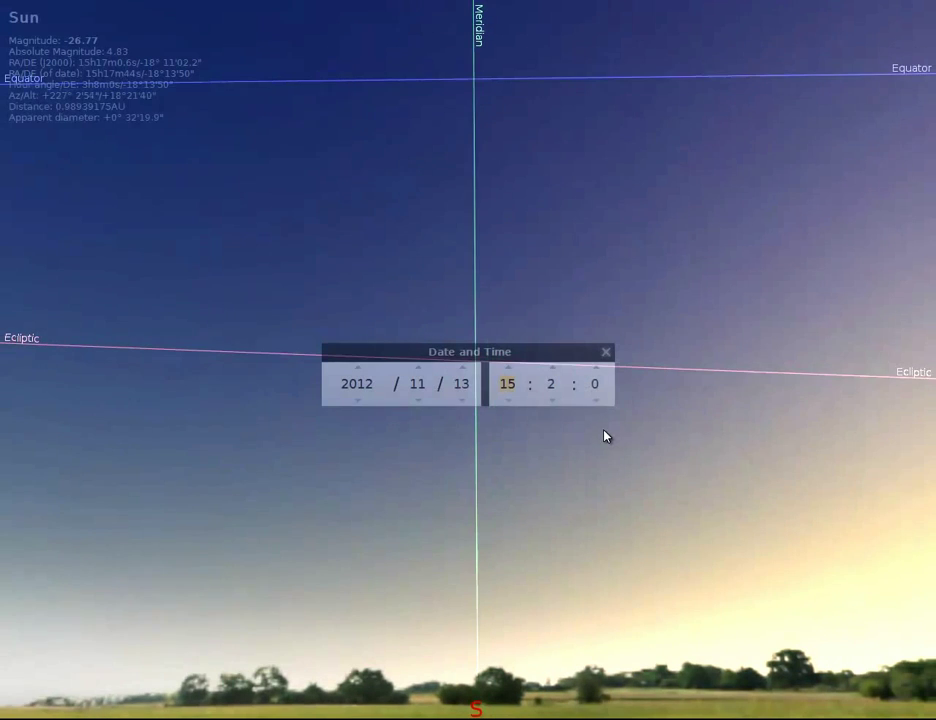
left_click(508, 401)
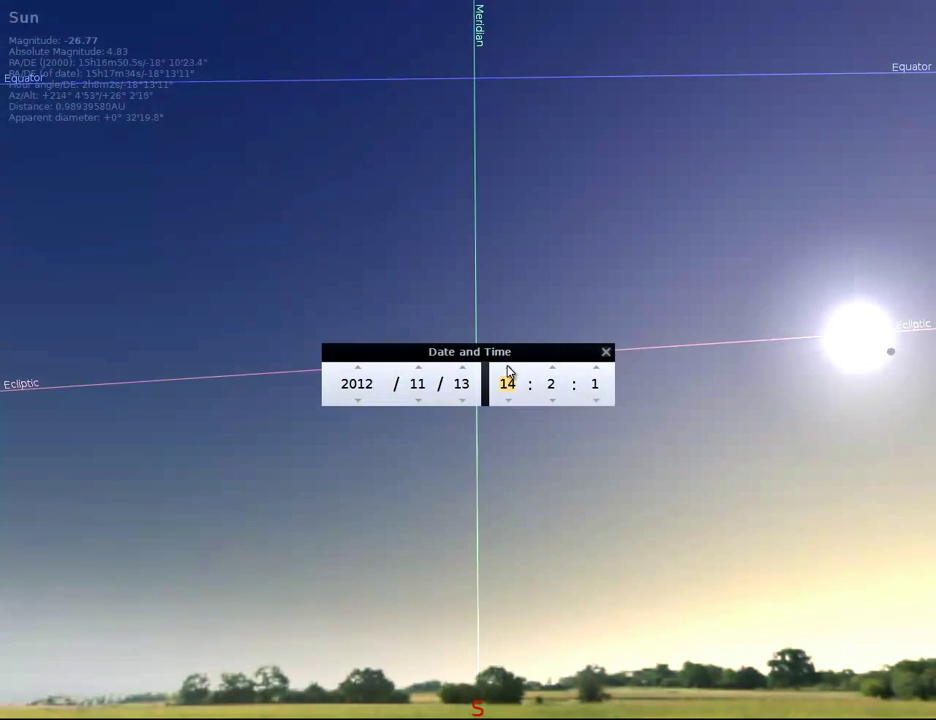
left_click(508, 400)
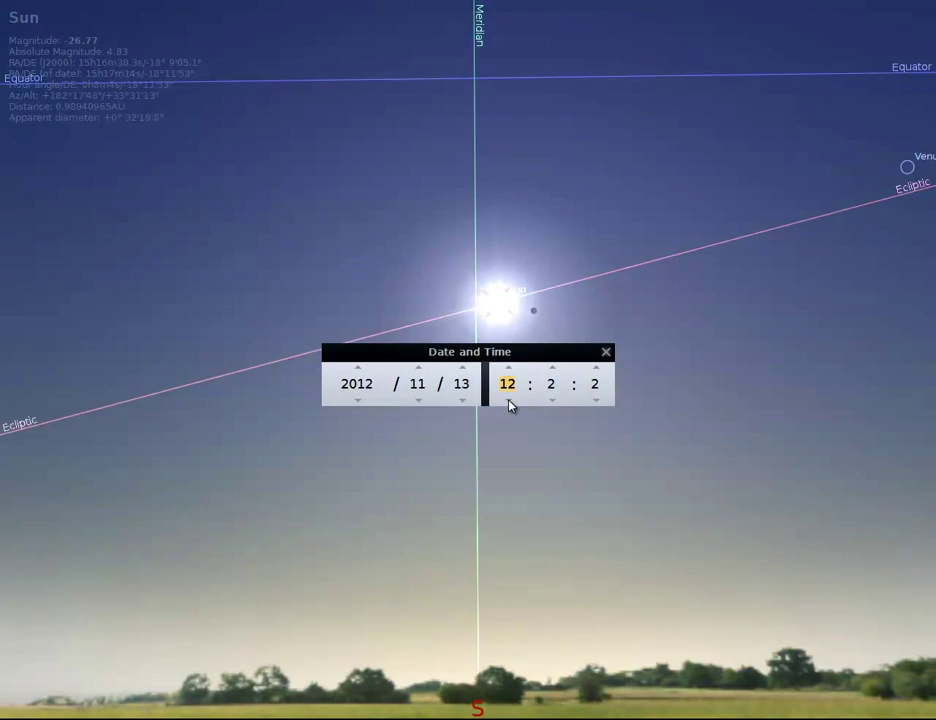
left_click(508, 400)
left_click(509, 367)
- Step the day forward into December, aiming for 2012/12/16
left_click(463, 372)
left_click(463, 372)
left_click(463, 372)
left_click(463, 372)
left_click(463, 372)
left_click(463, 372)
left_click(463, 372)
left_click(463, 372)
double_click(463, 372)
double_click(463, 372)
double_click(463, 372)
double_click(463, 372)
double_click(463, 372)
left_click(463, 372)
double_click(463, 372)
double_click(463, 372)
double_click(463, 372)
double_click(463, 372)
left_click(463, 372)
double_click(463, 372)
double_click(463, 372)
left_click(463, 370)
left_click(463, 370)
double_click(463, 370)
- Move the Date and Time window to the top and advance the date past the new year
left_click(463, 370)
left_click_drag(474, 358, 486, 110)
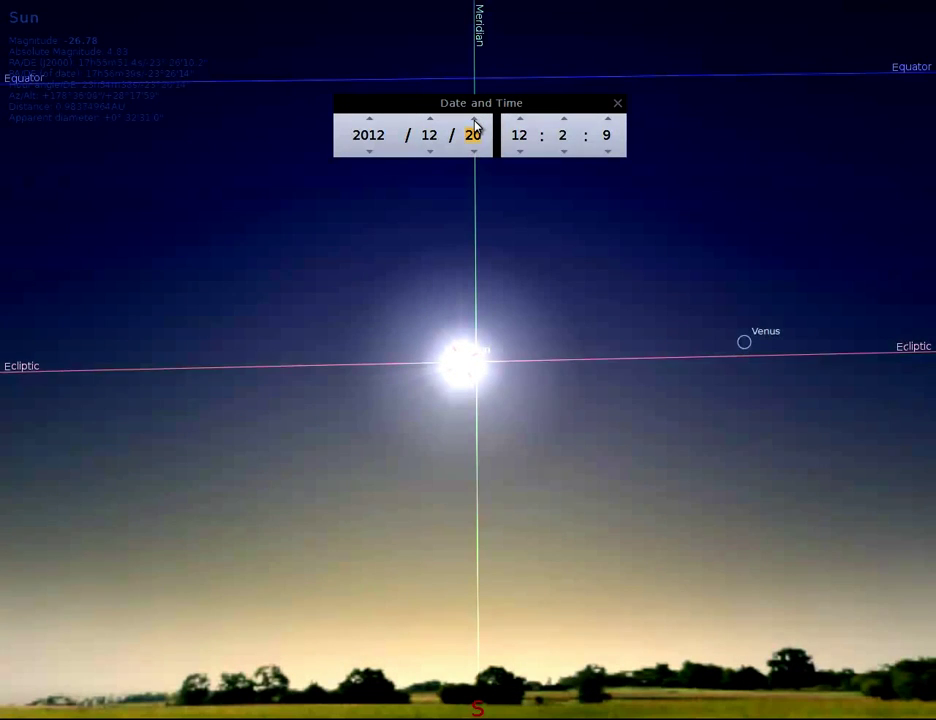
double_click(475, 122)
double_click(475, 122)
double_click(475, 122)
triple_click(475, 122)
double_click(475, 122)
double_click(475, 122)
double_click(475, 122)
double_click(475, 122)
double_click(475, 122)
double_click(475, 122)
double_click(475, 122)
left_click(475, 122)
double_click(475, 122)
triple_click(475, 122)
double_click(475, 122)
double_click(475, 122)
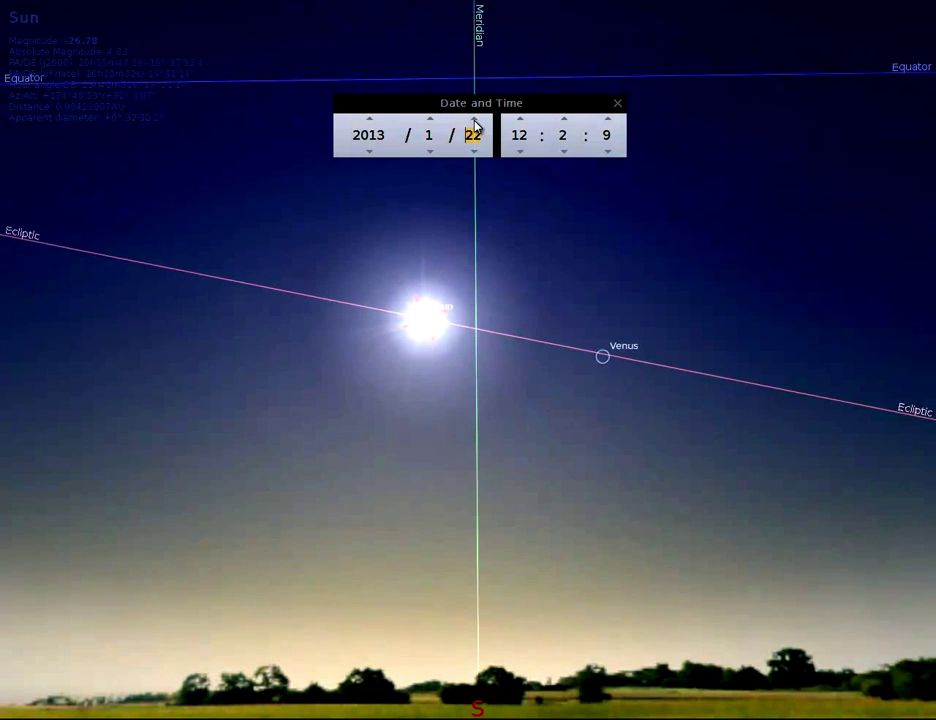
- Step the date back to 2012/12/22 at 12:02, the December solstice
double_click(475, 152)
triple_click(475, 152)
double_click(475, 152)
double_click(475, 152)
double_click(475, 152)
double_click(475, 152)
double_click(475, 152)
triple_click(475, 152)
double_click(475, 152)
double_click(475, 152)
double_click(475, 152)
left_click(475, 152)
left_click(475, 152)
left_click(475, 152)
left_click(475, 152)
left_click(475, 152)
left_click(475, 152)
left_click(475, 152)
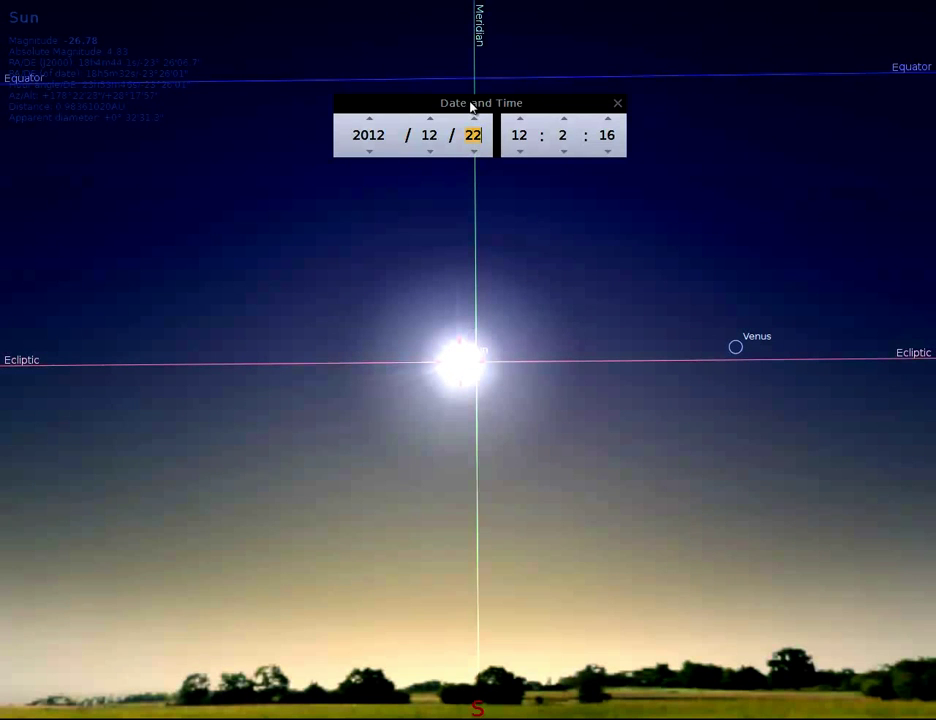
scroll(472, 144, "up", 1)
scroll(472, 144, "down", 1)
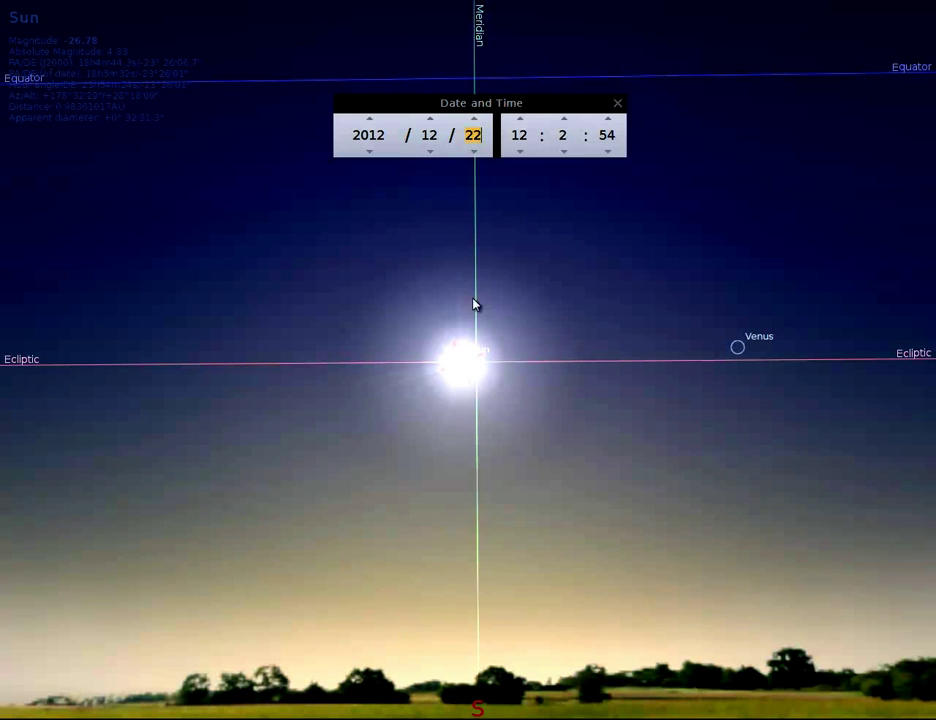
- Step the day forward from the December solstice through January into early March 2013
left_click(475, 121)
left_click(475, 121)
left_click(475, 121)
left_click(475, 121)
left_click(475, 121)
left_click(475, 121)
left_click(475, 121)
left_click(475, 121)
left_click(475, 121)
left_click(475, 121)
left_click(475, 121)
left_click(475, 121)
left_click(475, 121)
left_click(475, 121)
left_click(475, 121)
left_click(475, 121)
left_click(475, 121)
left_click(475, 121)
left_click(475, 121)
left_click(475, 121)
left_click(475, 121)
left_click(475, 121)
left_click(475, 121)
left_click(475, 121)
left_click(475, 121)
left_click(475, 121)
left_click(475, 121)
left_click(475, 121)
left_click(475, 121)
left_click(475, 121)
left_click(475, 121)
left_click(475, 121)
left_click(475, 121)
left_click(475, 121)
left_click(475, 121)
left_click(475, 121)
left_click(475, 121)
left_click(475, 121)
left_click(475, 121)
left_click(475, 121)
left_click(475, 121)
left_click(475, 121)
left_click(475, 121)
left_click(475, 121)
left_click(475, 121)
left_click(475, 121)
left_click(475, 121)
left_click(475, 121)
left_click(475, 121)
left_click(475, 121)
left_click(475, 121)
left_click(475, 121)
left_click(475, 121)
left_click(475, 121)
left_click(475, 121)
left_click(475, 121)
left_click(475, 121)
left_click(475, 121)
left_click(475, 121)
left_click(475, 121)
left_click(475, 121)
left_click(475, 121)
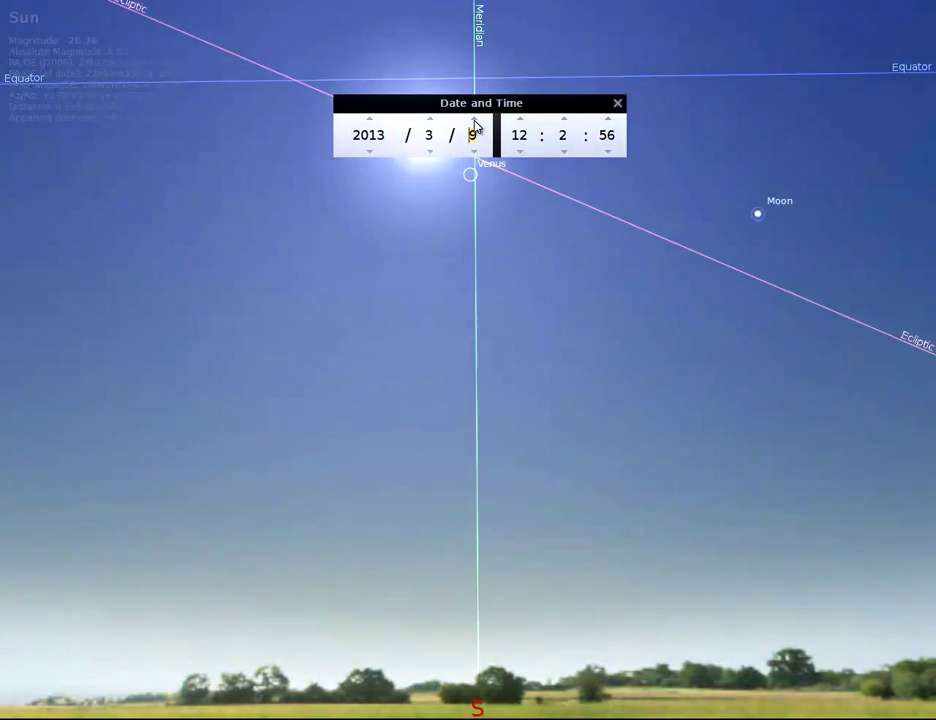
left_click(475, 121)
left_click(475, 121)
left_click(475, 121)
left_click(475, 121)
- Move the Date and Time window lower and advance day by day to 2013/3/19
left_click_drag(497, 140, 497, 378)
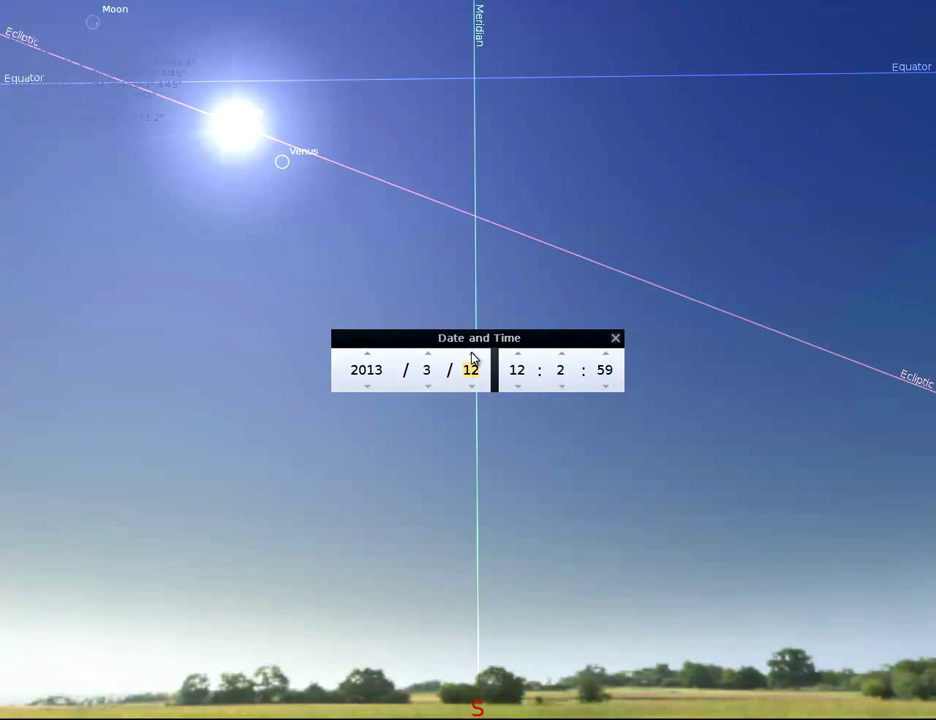
left_click(472, 354)
left_click(472, 354)
left_click(472, 354)
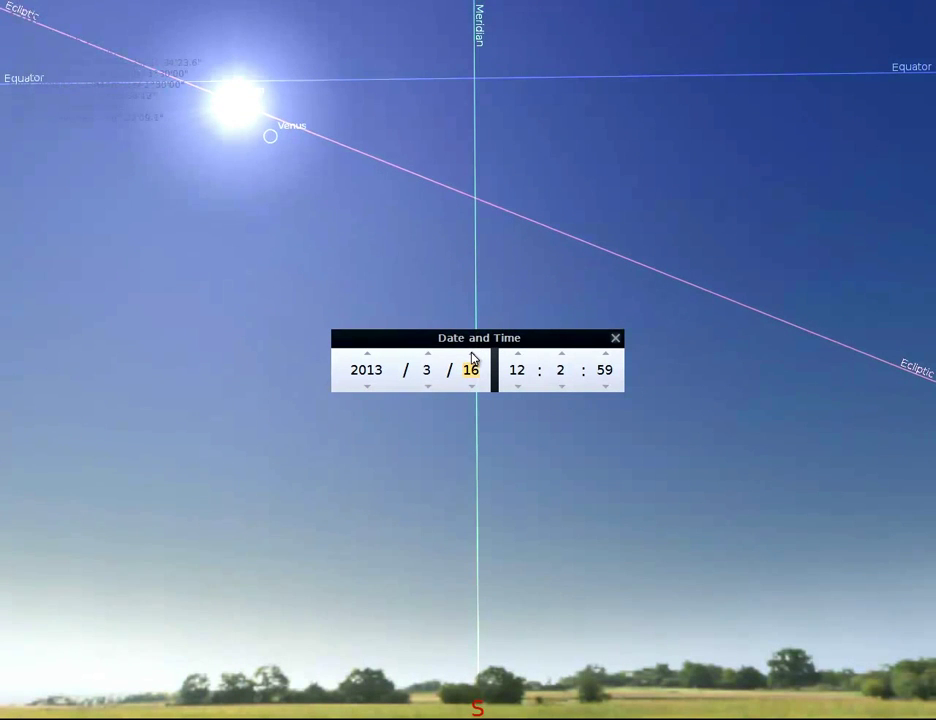
left_click(472, 354)
left_click(472, 354)
left_click(472, 354)
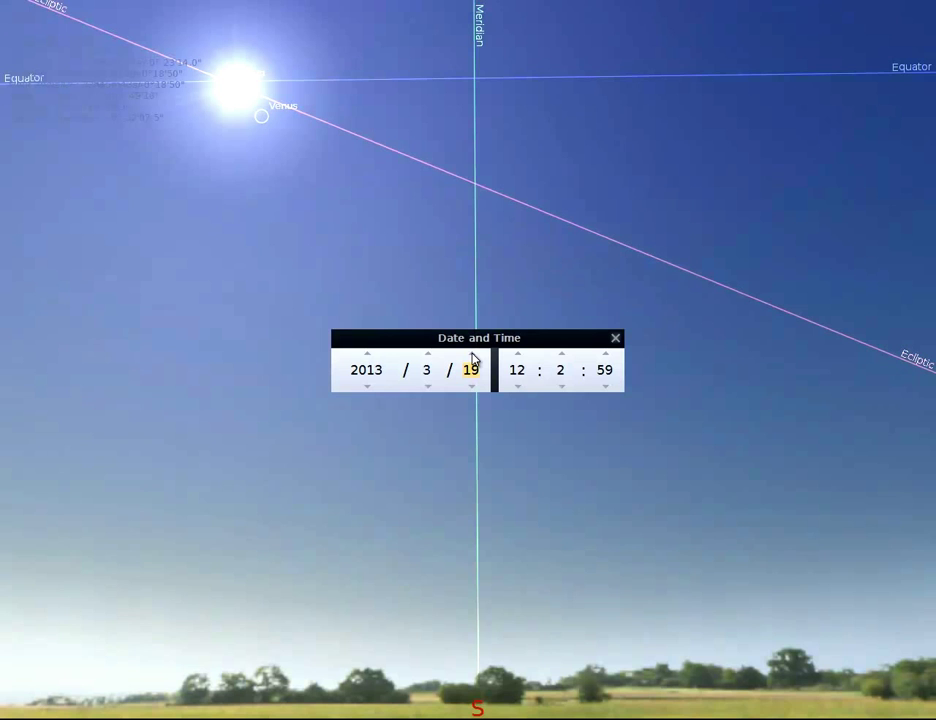
left_click(472, 354)
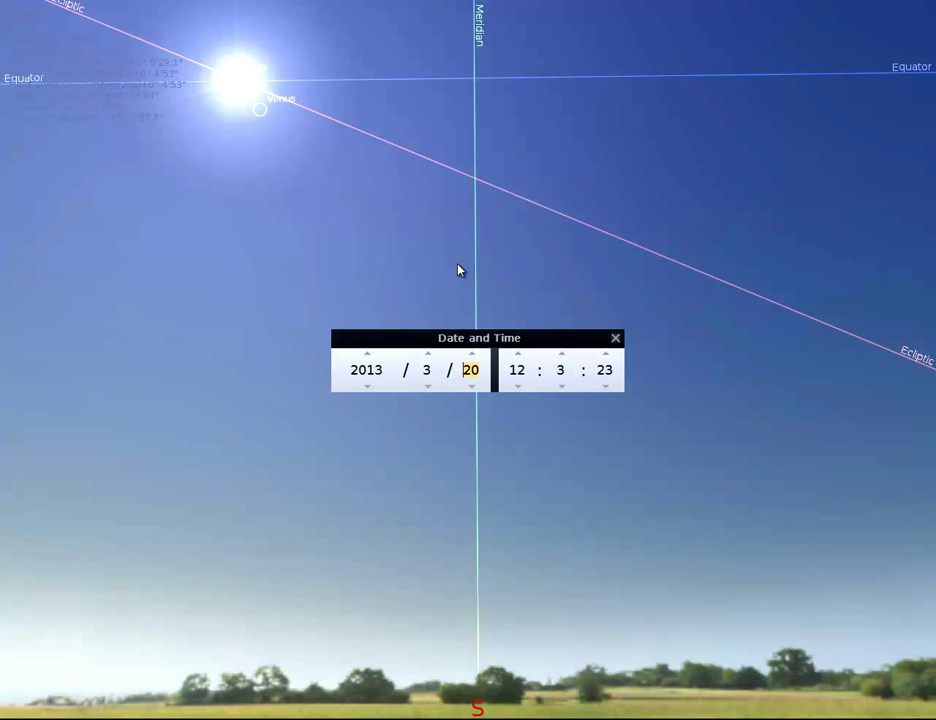
- Advance the minutes toward solar noon, reaching about 12:50 on 2013/3/20
left_click(562, 356)
left_click(562, 356)
left_click(562, 356)
left_click(562, 356)
left_click(562, 356)
left_click(562, 356)
left_click(562, 356)
left_click(562, 356)
left_click(562, 356)
left_click(562, 356)
scroll(562, 358, "up", 9)
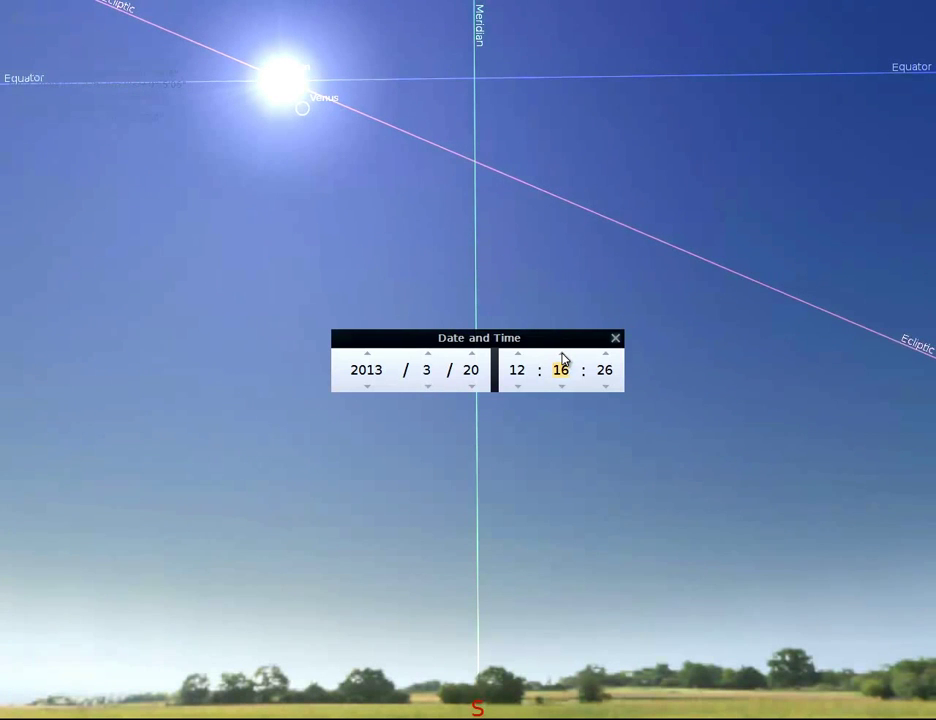
scroll(562, 358, "up", 9)
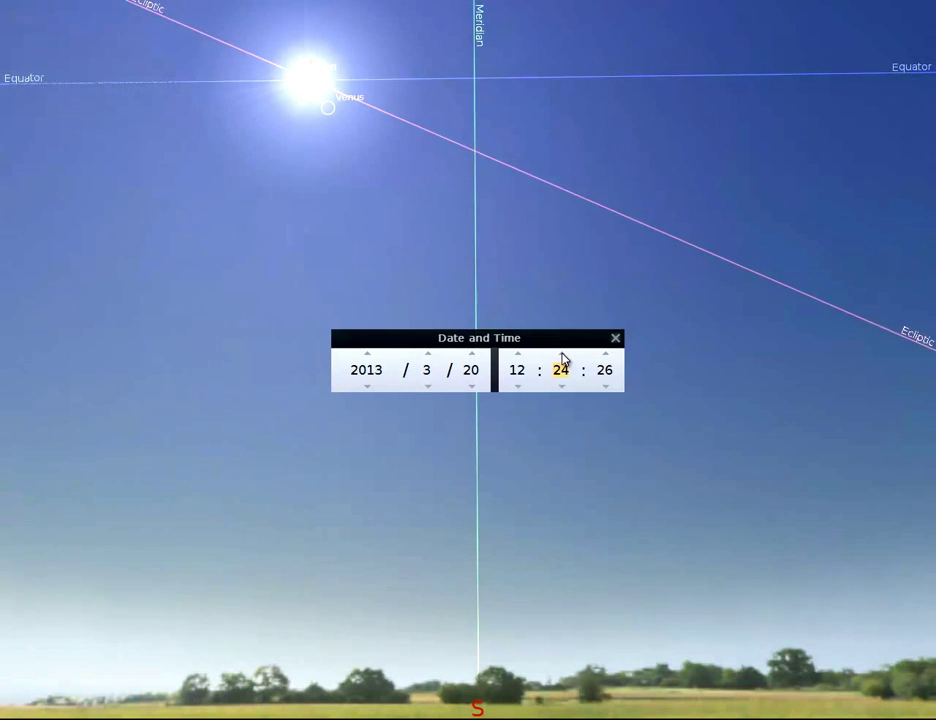
scroll(562, 358, "up", 9)
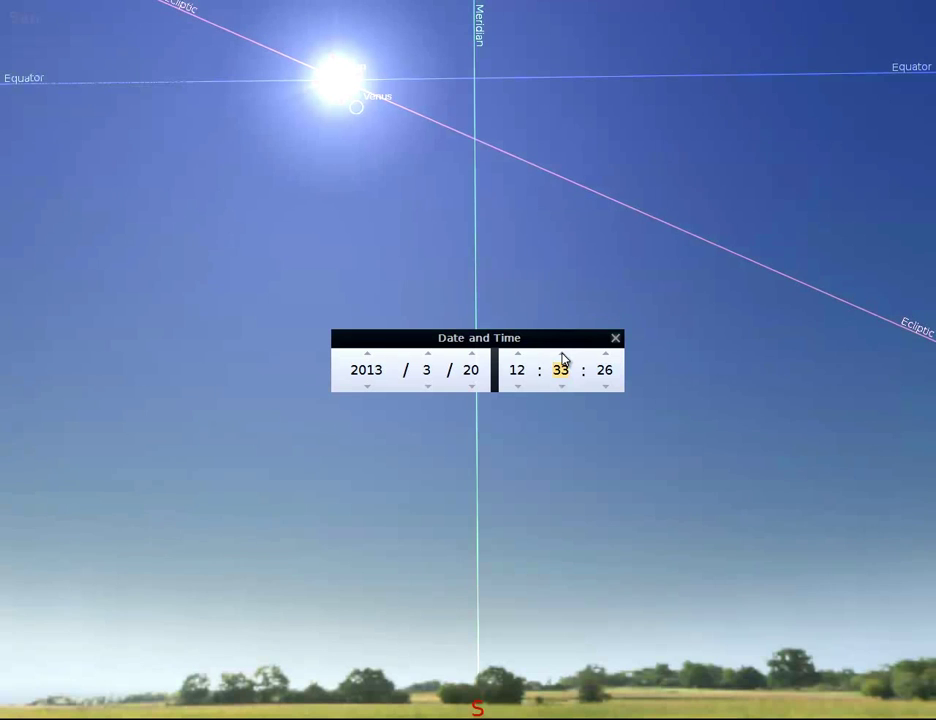
scroll(563, 358, "up", 5)
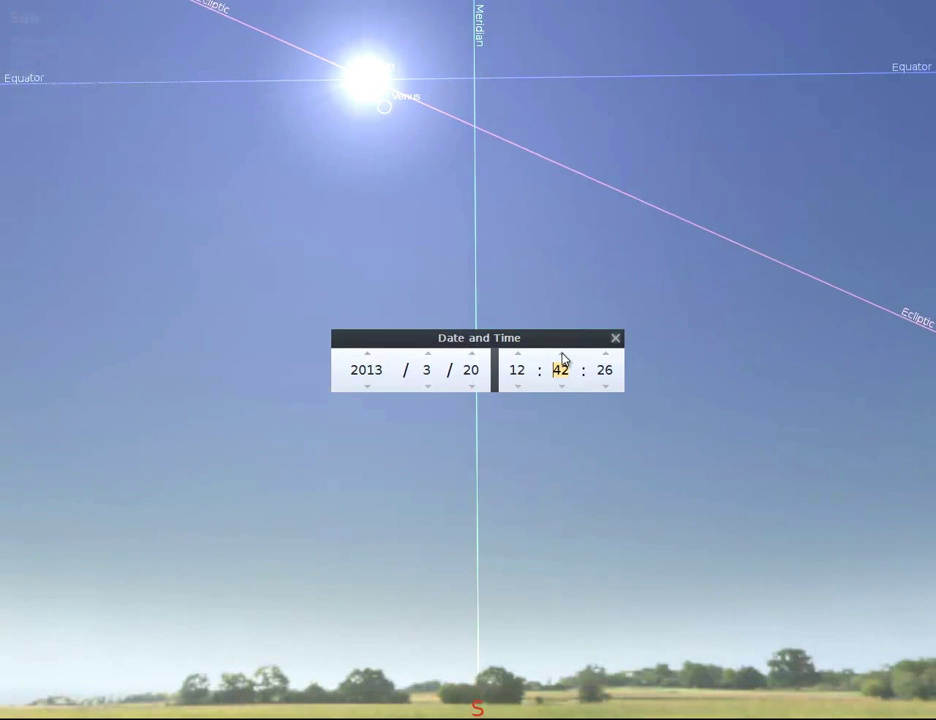
- Turn the atmosphere off to reveal stars, Mercury, Venus, Mars and Uranus near the Sun
mouse_move(268, 712)
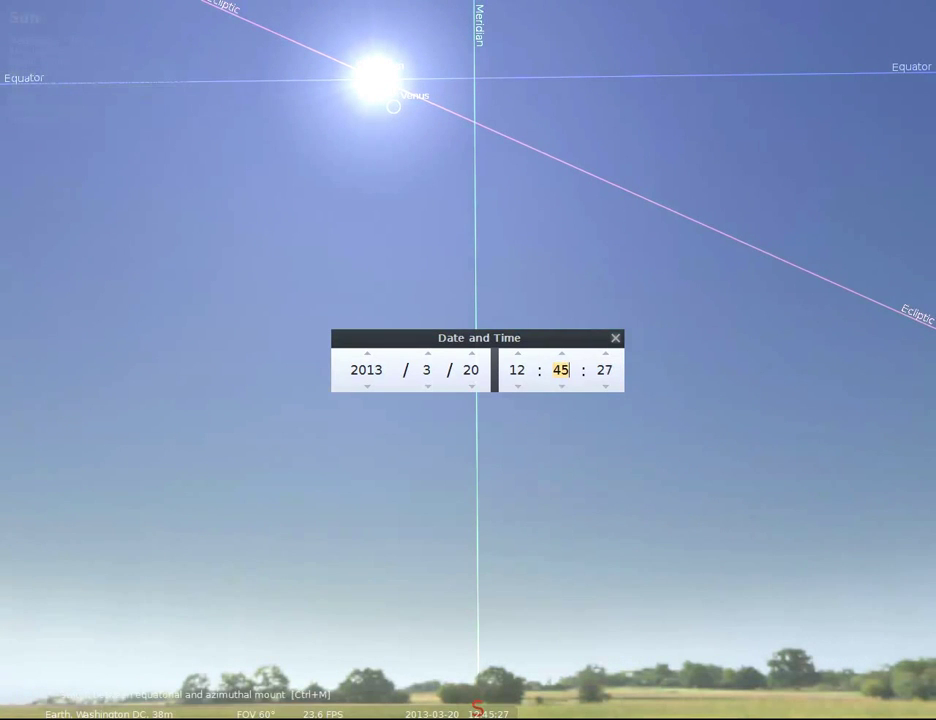
left_click(268, 712)
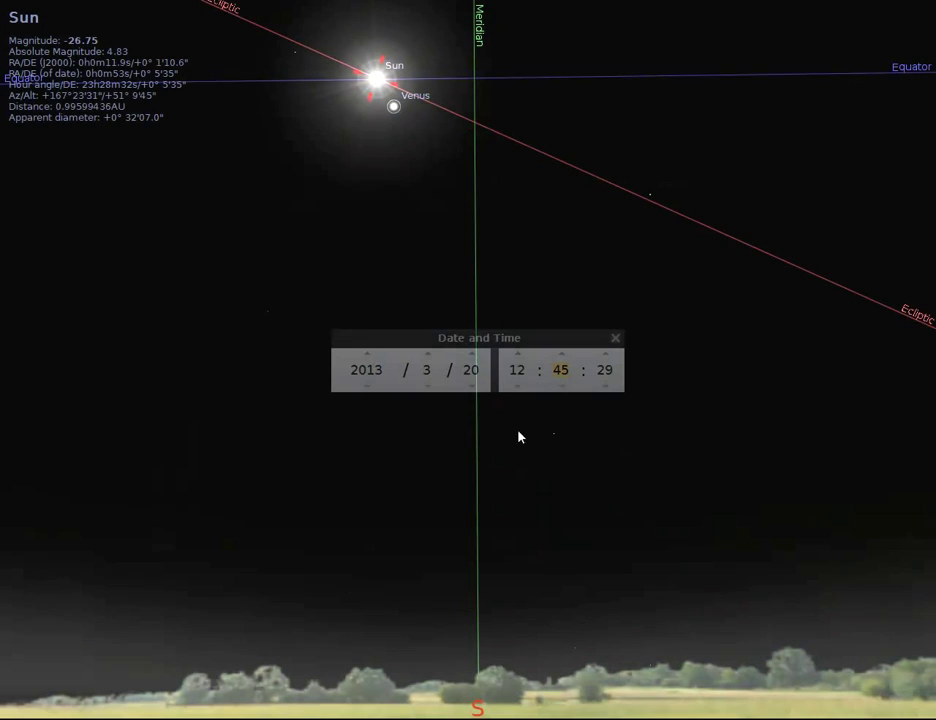
scroll(563, 358, "up", 5)
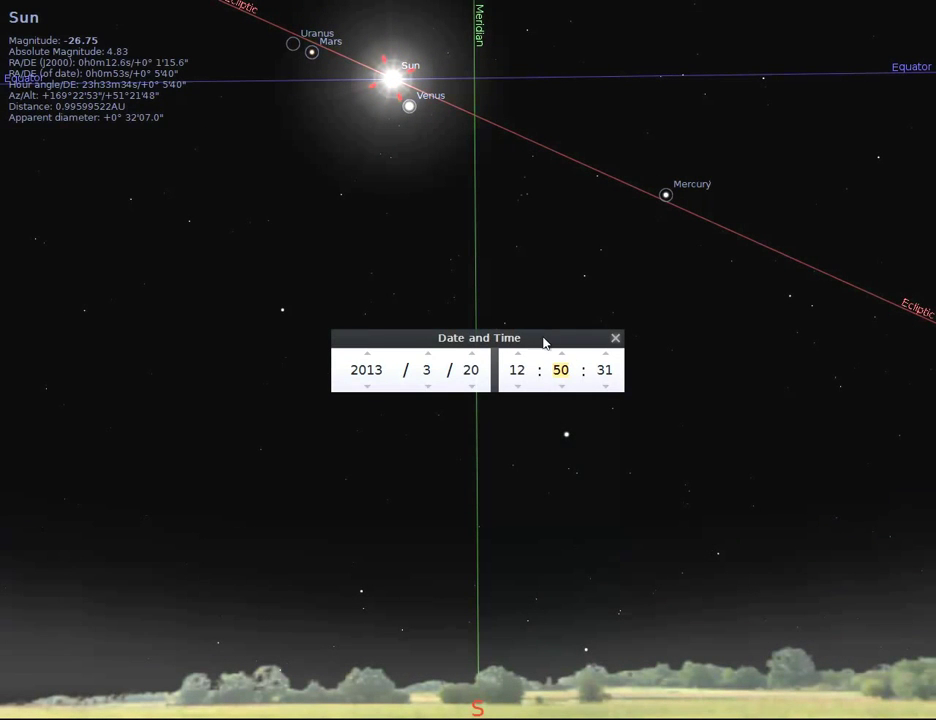
scroll(562, 357, "up", 1)
- Scroll the minutes past 13:20, then back to 13:16 when the Sun crosses the meridian
scroll(562, 358, "up", 5)
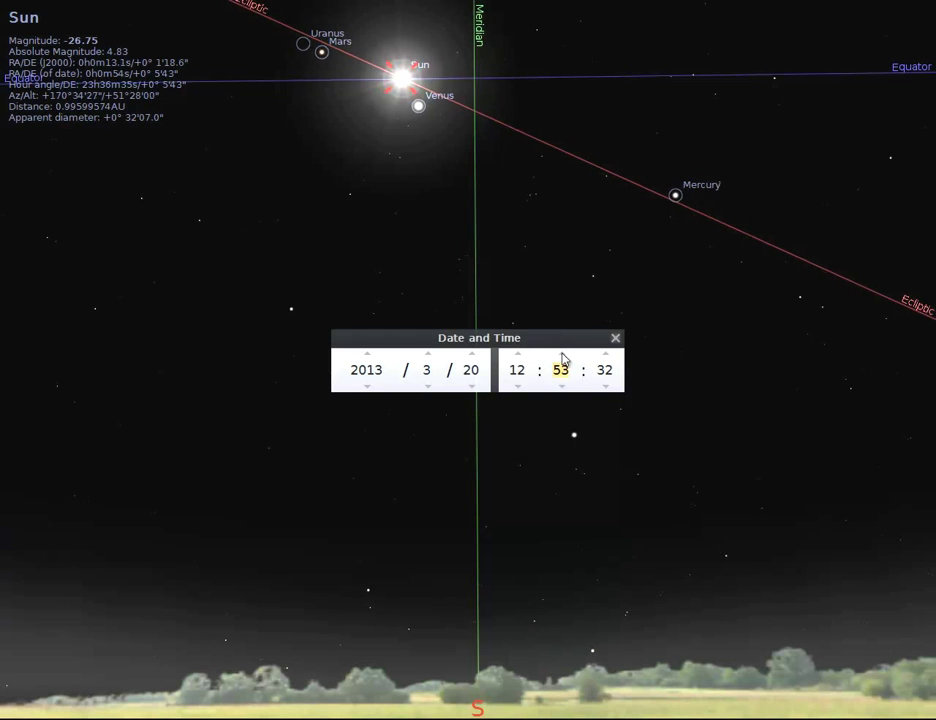
scroll(562, 358, "up", 6)
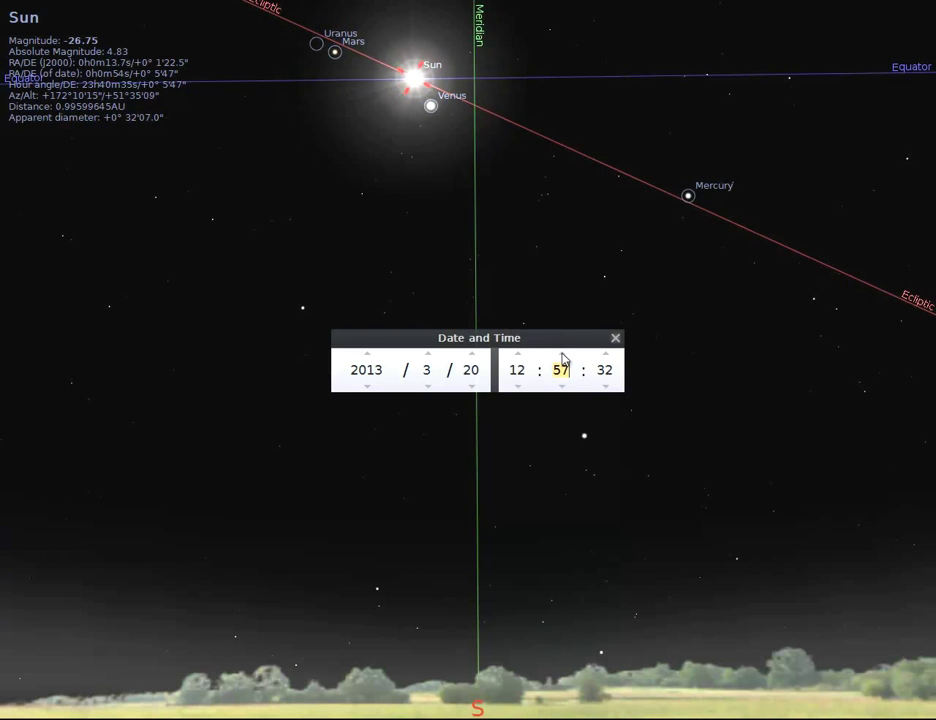
scroll(562, 358, "up", 5)
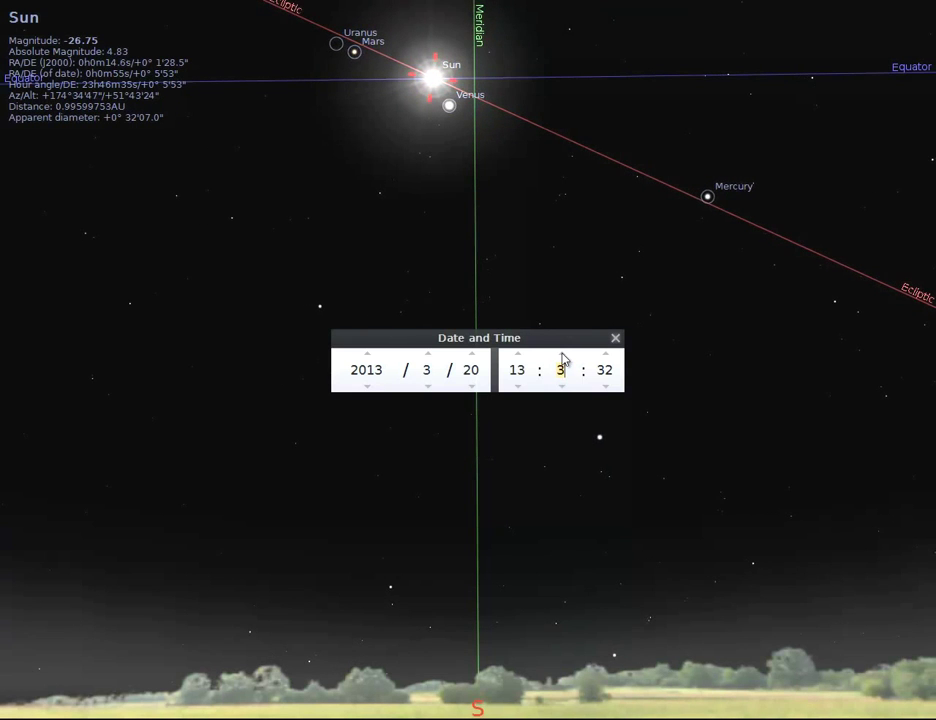
scroll(562, 358, "up", 4)
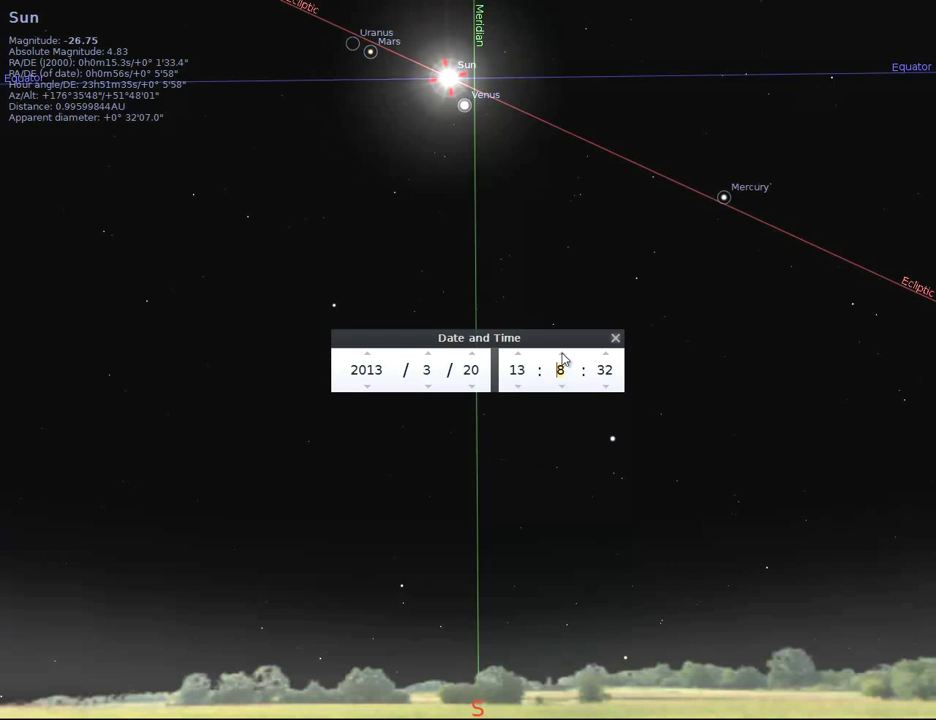
scroll(562, 358, "up", 6)
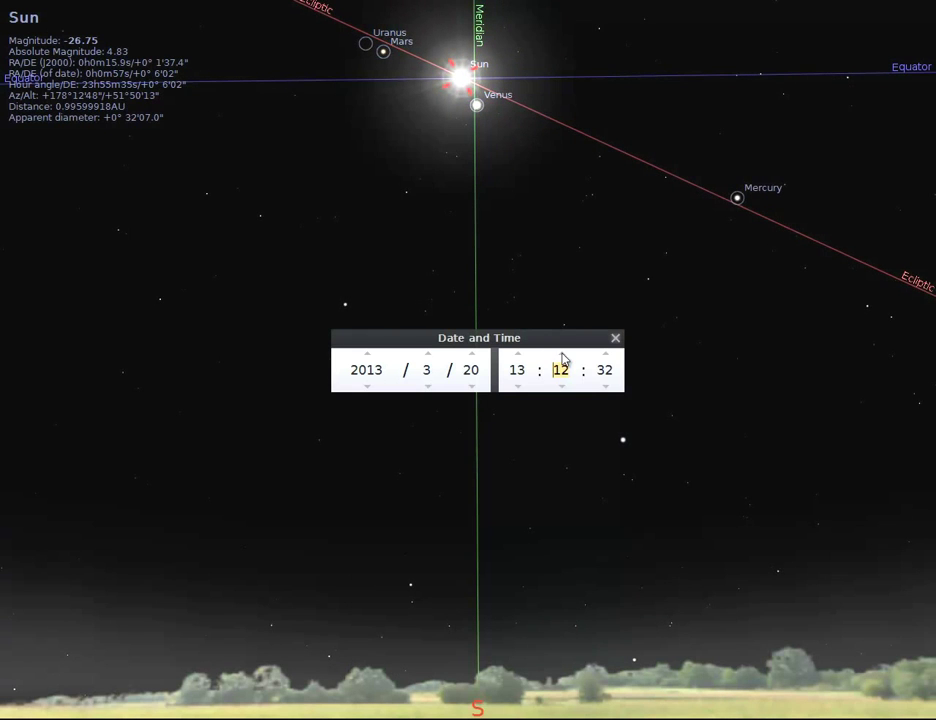
scroll(562, 358, "up", 4)
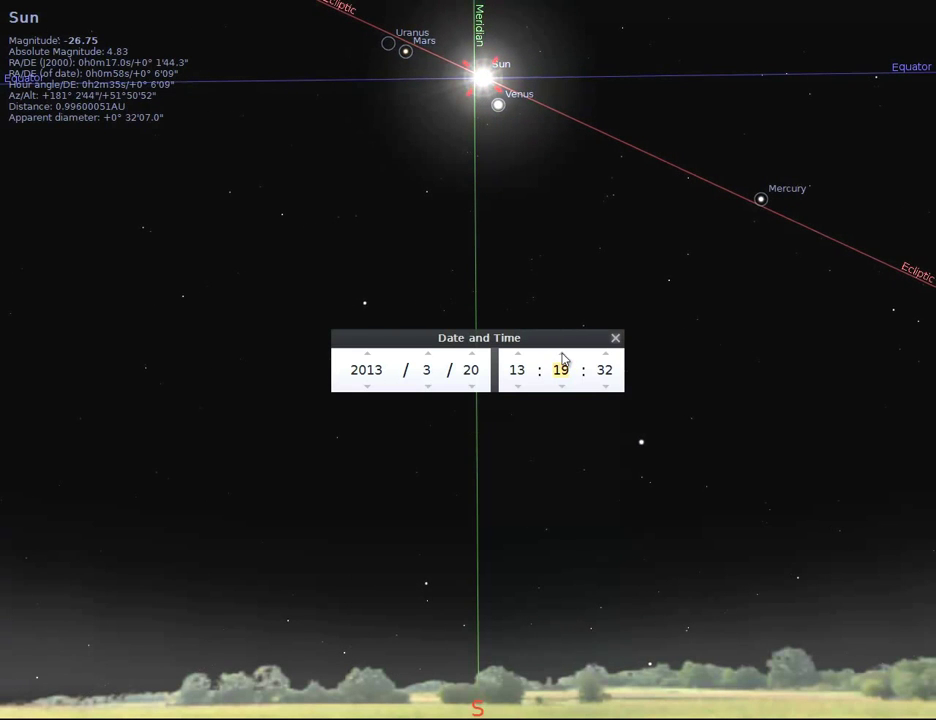
scroll(560, 388, "down", 3)
scroll(560, 388, "down", 2)
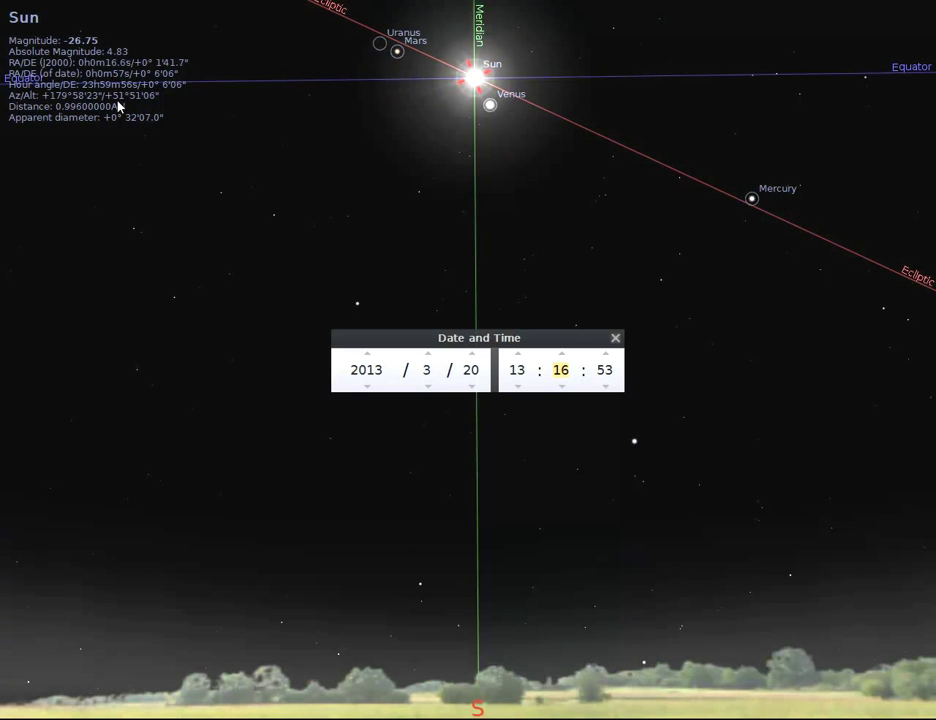
left_click(428, 388)
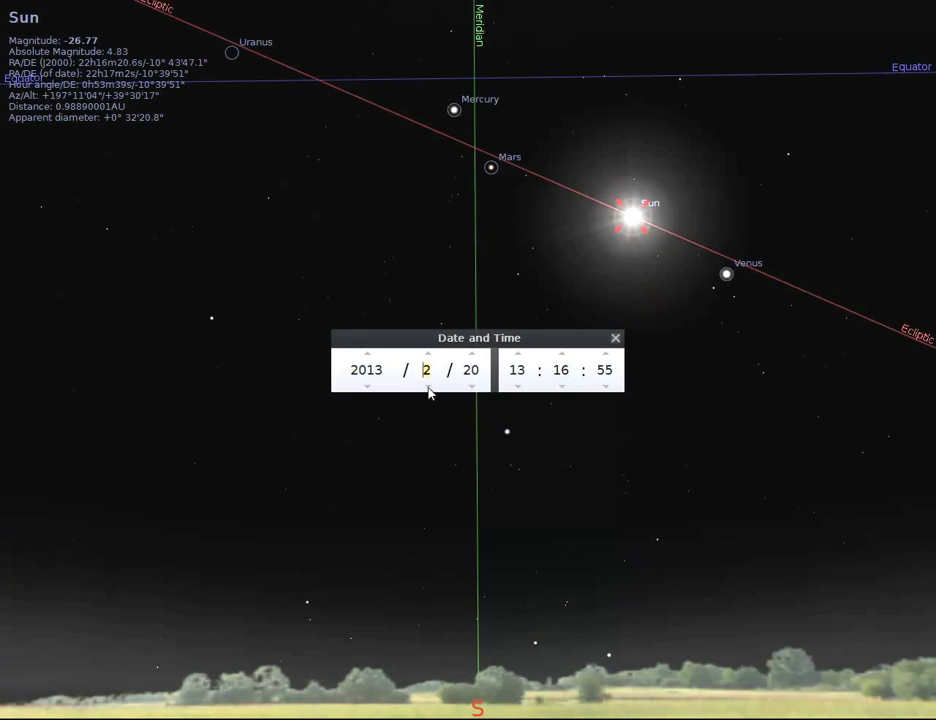
left_click(428, 388)
left_click(428, 388)
left_click(428, 388)
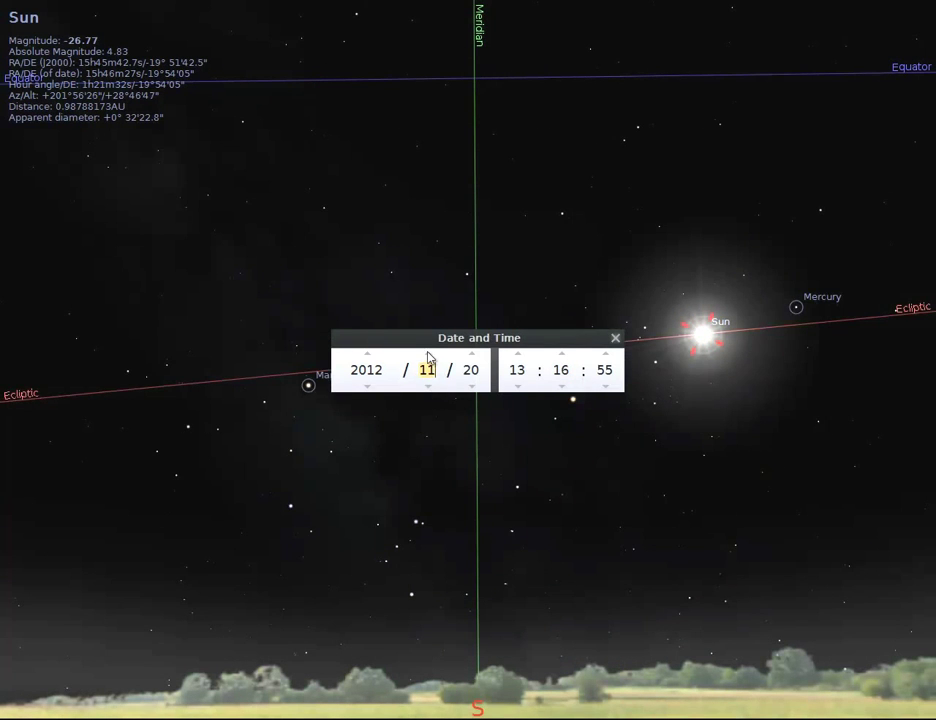
left_click(428, 353)
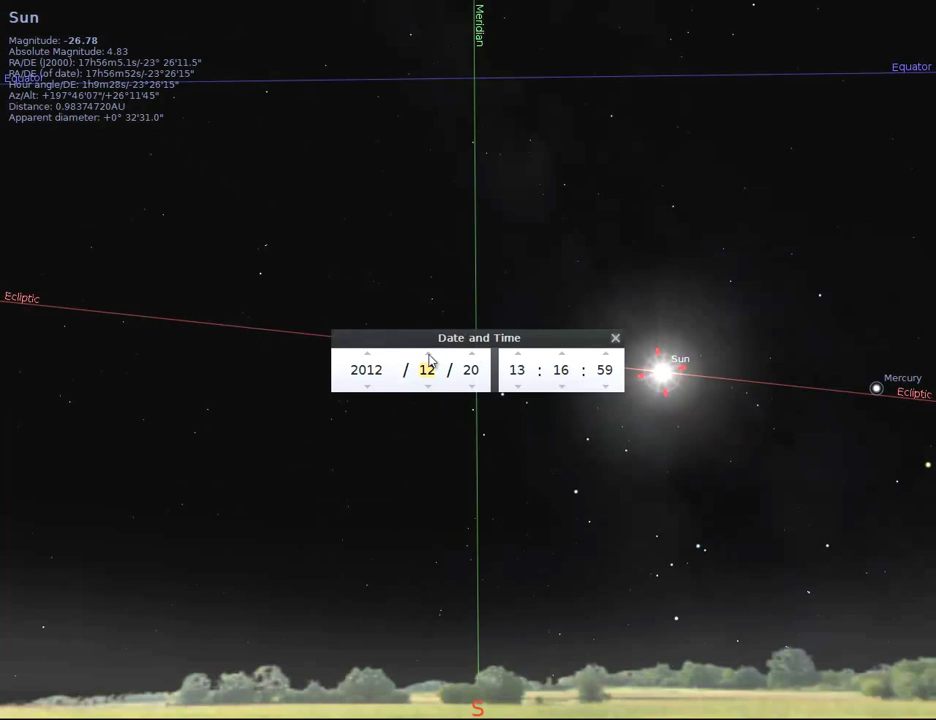
scroll(430, 358, "up", 4)
scroll(420, 375, "down", 1)
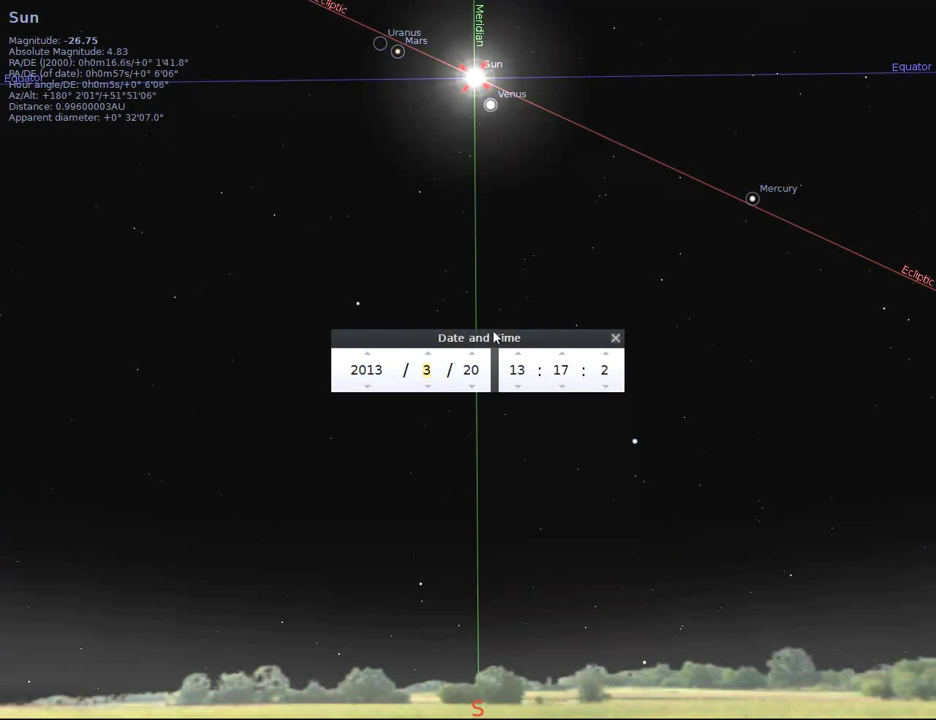
- Move the Date and Time window down and advance the day to 2013/4/10
left_click_drag(502, 347, 505, 364)
left_click_drag(505, 390, 505, 392)
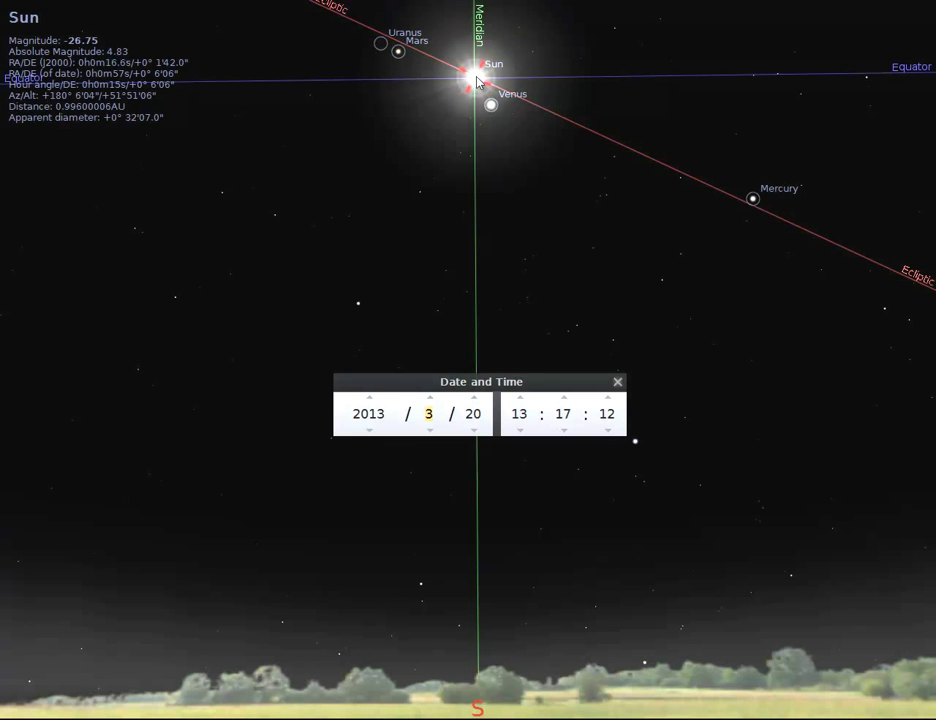
scroll(476, 403, "up", 8)
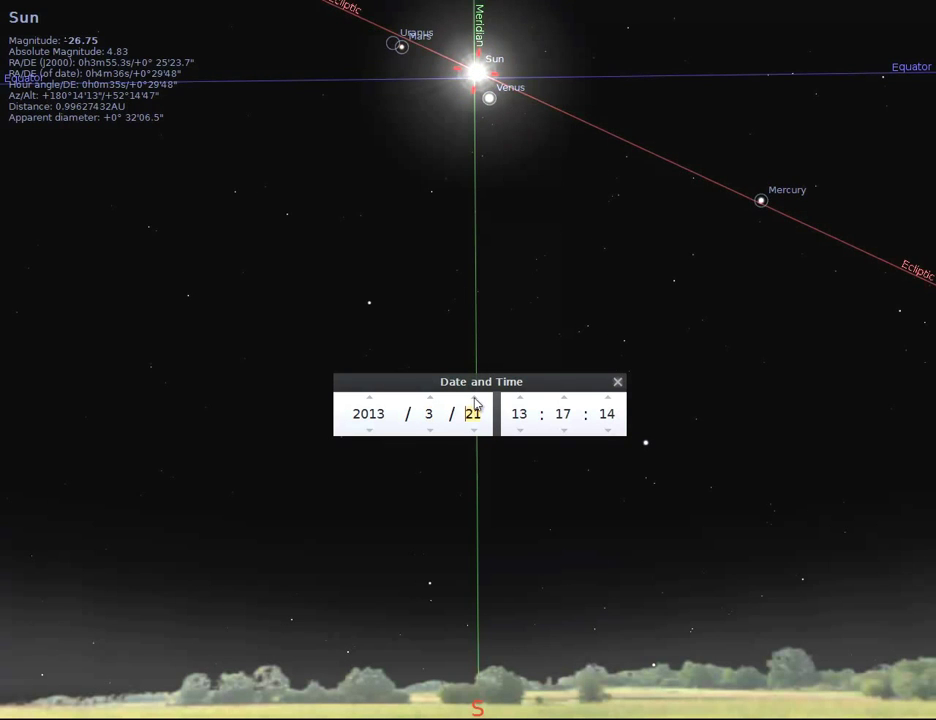
scroll(476, 403, "up", 6)
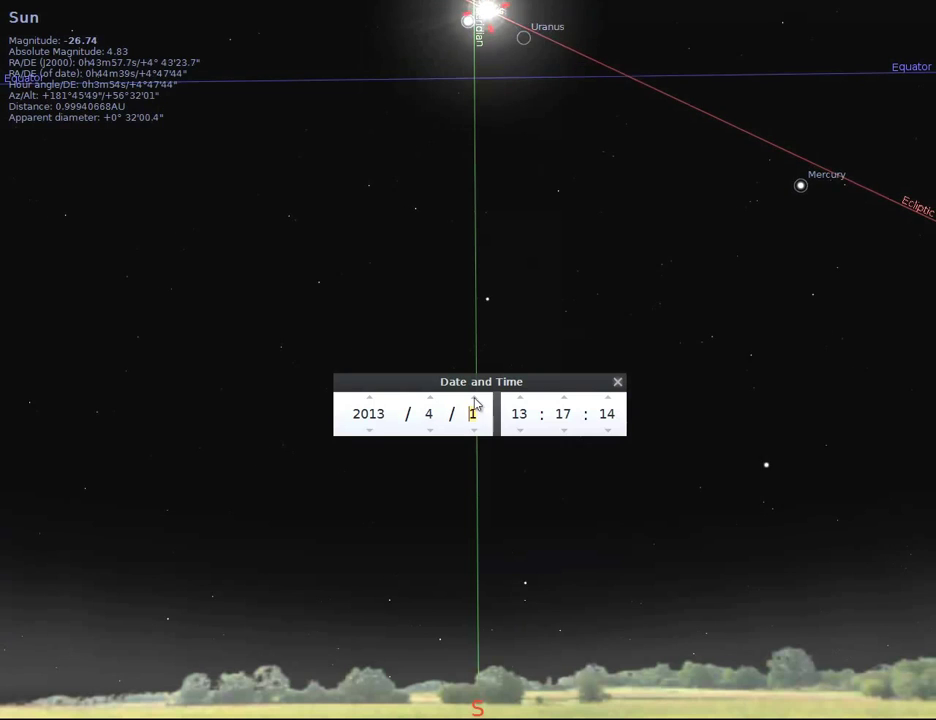
- Pan the sky so the Sun sits lower in view and turn the atmosphere back on
left_click_drag(452, 139, 458, 326)
scroll(476, 403, "up", 7)
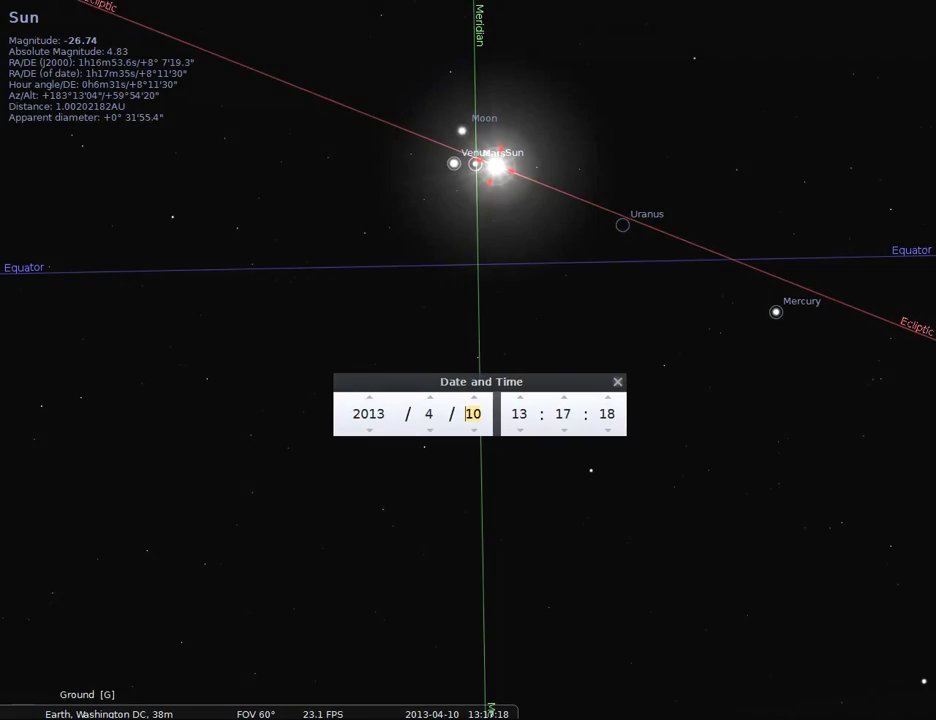
left_click(270, 700)
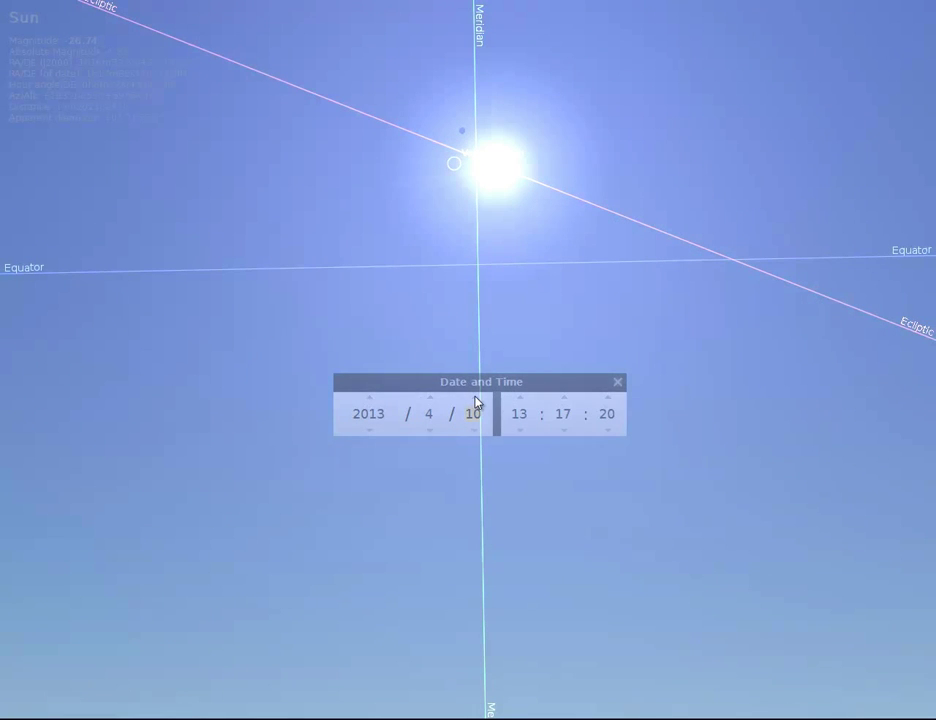
- Step the date from 2013/4/10 to 2013/6/16, keeping the time at 13:17
scroll(476, 401, "up", 4)
scroll(478, 401, "up", 12)
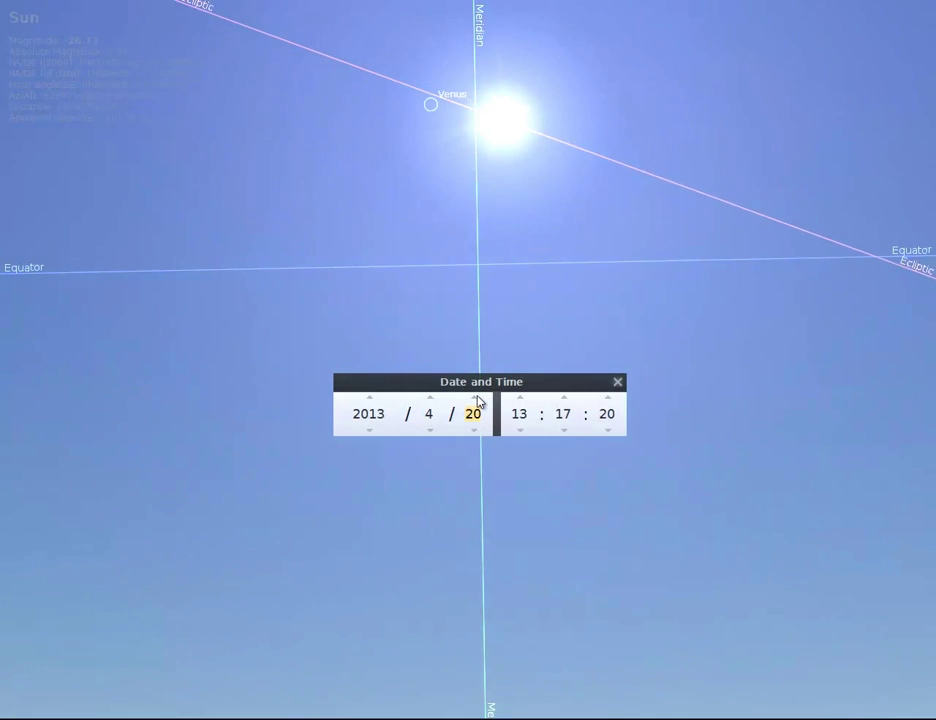
scroll(478, 401, "up", 14)
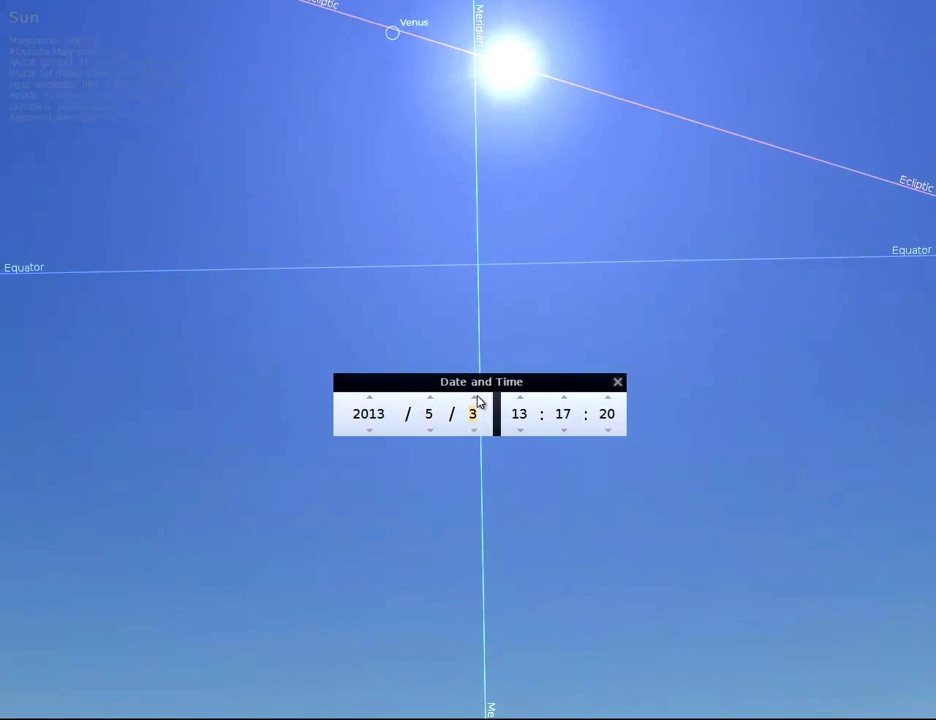
scroll(478, 401, "up", 12)
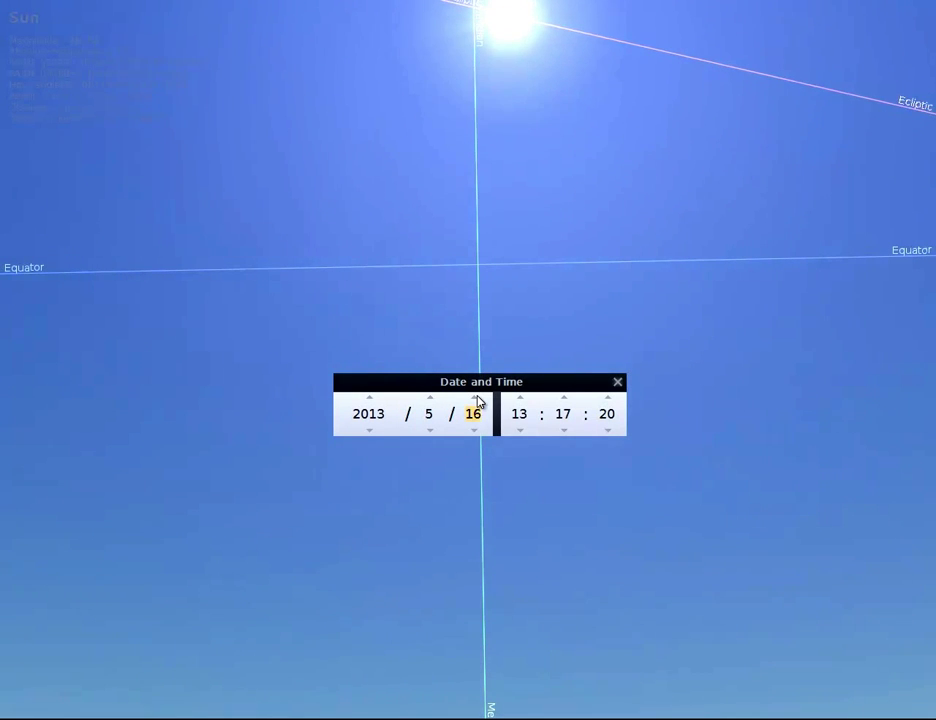
scroll(478, 401, "up", 1)
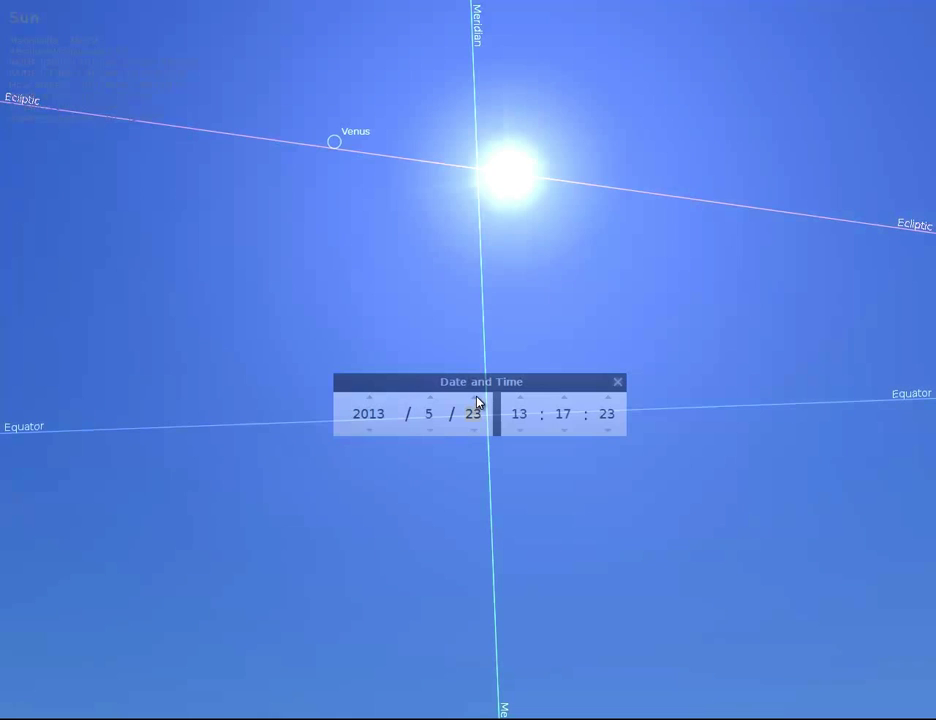
scroll(478, 401, "up", 8)
scroll(476, 403, "up", 8)
scroll(476, 403, "up", 7)
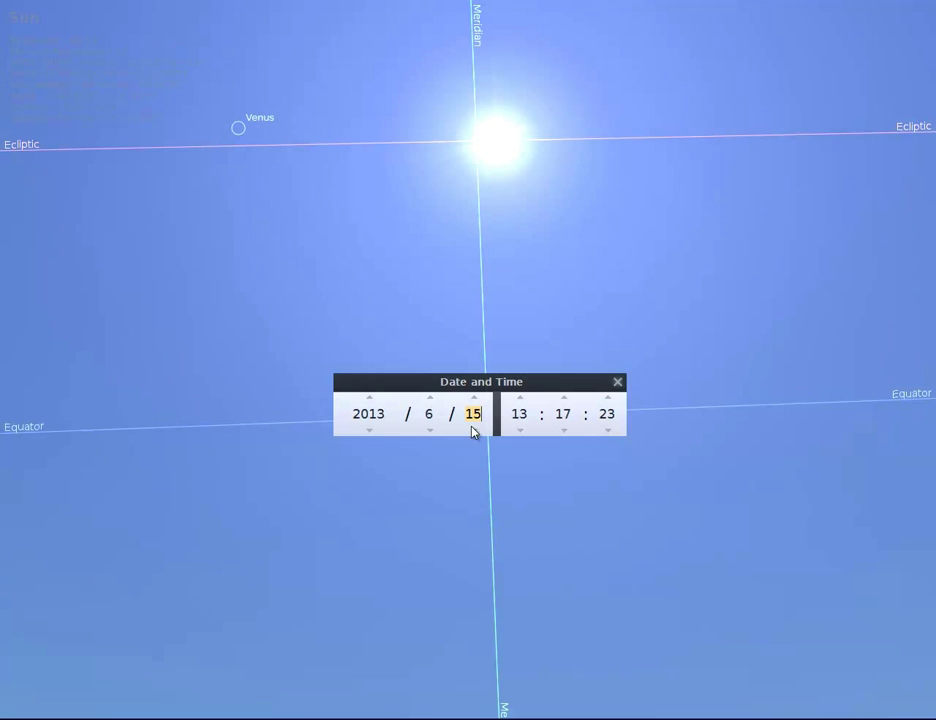
left_click(477, 399)
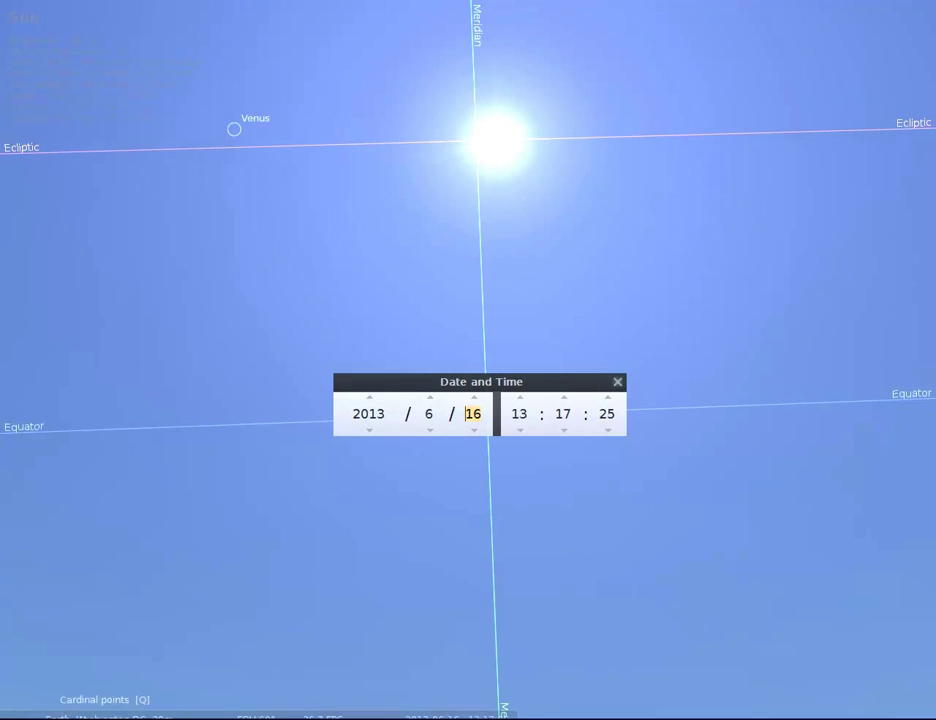
- Turn the atmosphere off with the A key and advance the date past the solstice to June 30
key("a")
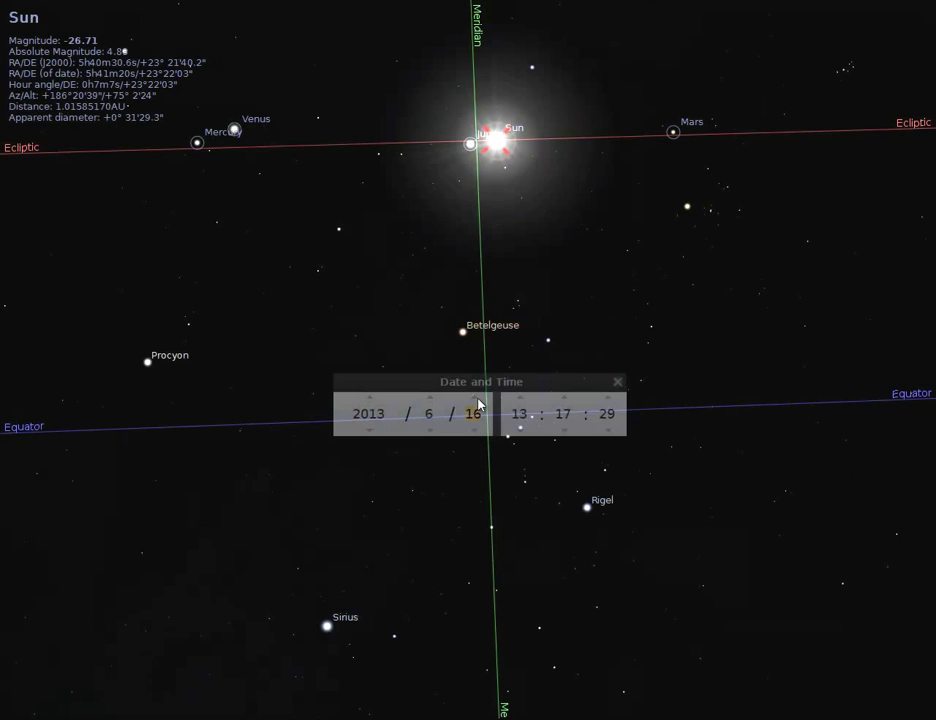
left_click(477, 399)
left_click(477, 399)
left_click(477, 399)
left_click(477, 399)
left_click(477, 399)
left_click(477, 399)
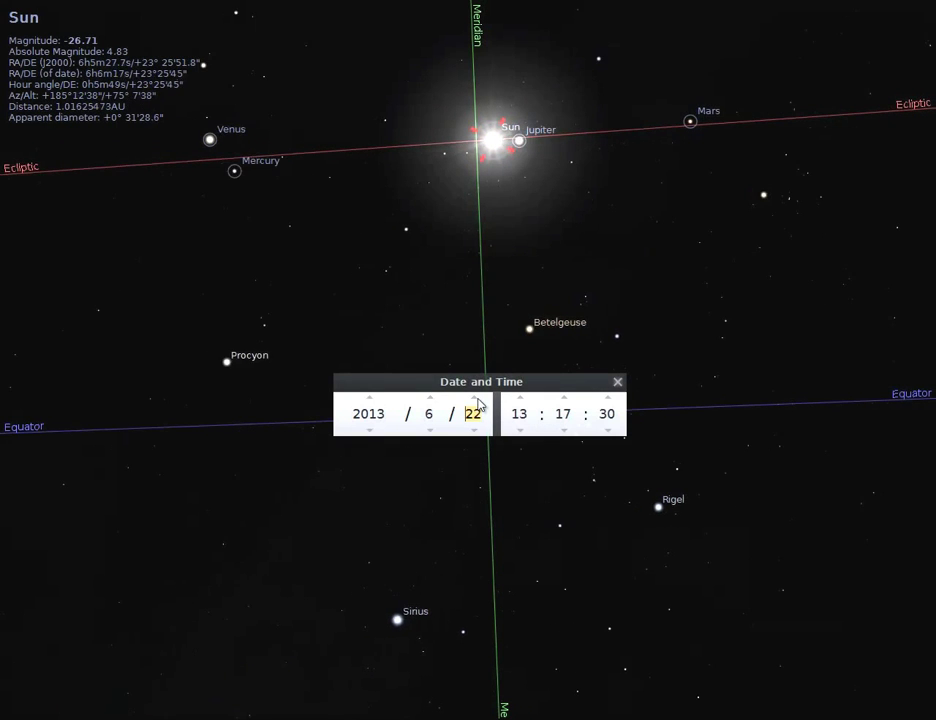
left_click(477, 399)
left_click(477, 399)
left_click(477, 399)
left_click(477, 399)
left_click(477, 399)
left_click(477, 399)
left_click(477, 399)
left_click(477, 399)
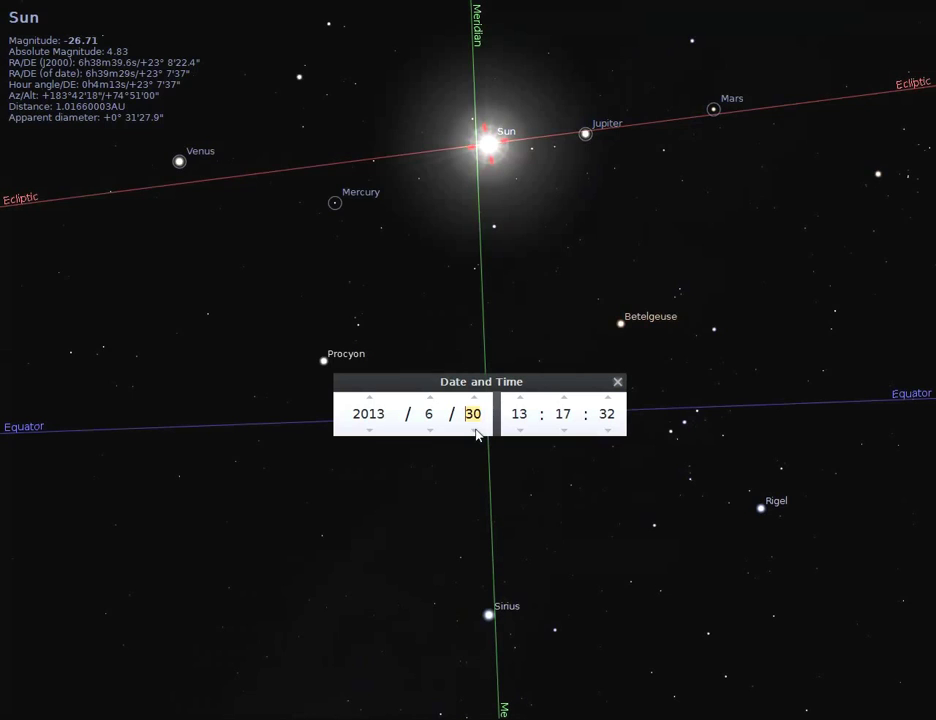
- Step the date back to 2013/6/20, the solstice, with the Sun at +23°26′
left_click(476, 431)
left_click(476, 431)
left_click(476, 431)
left_click(476, 431)
left_click(476, 431)
left_click(476, 431)
left_click(476, 431)
left_click(476, 431)
left_click(476, 431)
left_click(476, 431)
left_click(476, 431)
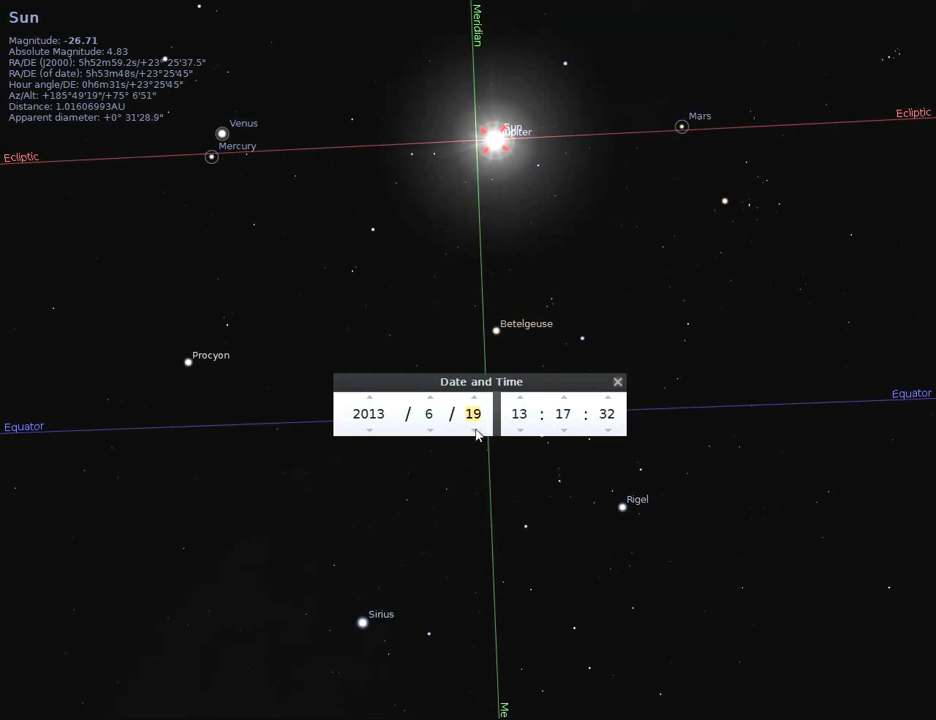
left_click(477, 400)
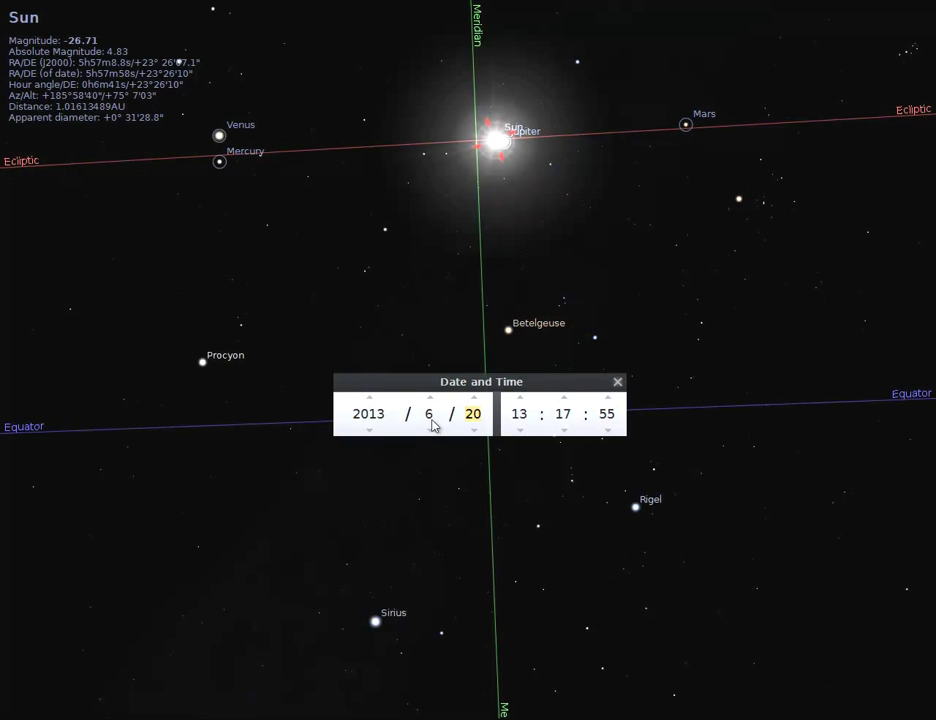
- Advance the date from 6/20 to 2013/9/7 and move the Date and Time window to the top
scroll(477, 402, "up", 10)
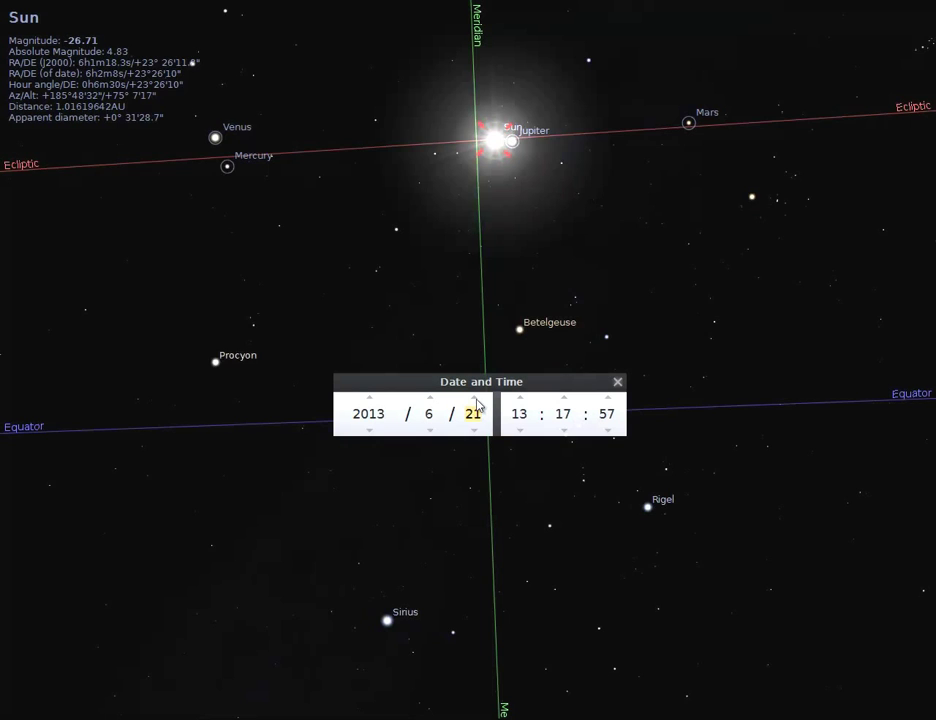
scroll(477, 402, "up", 12)
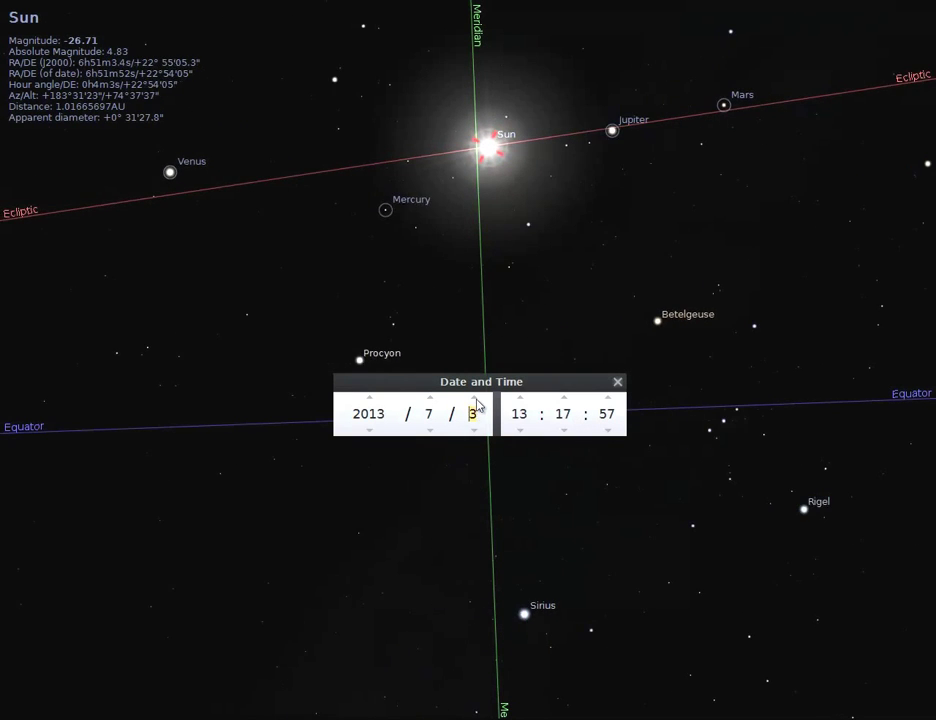
scroll(477, 402, "up", 13)
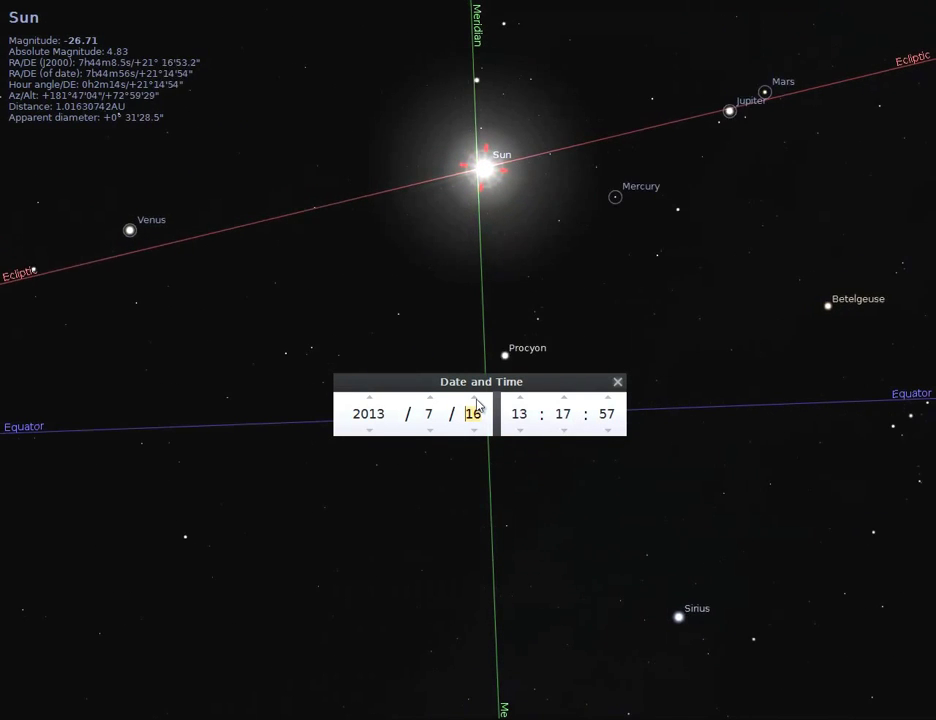
scroll(477, 402, "up", 13)
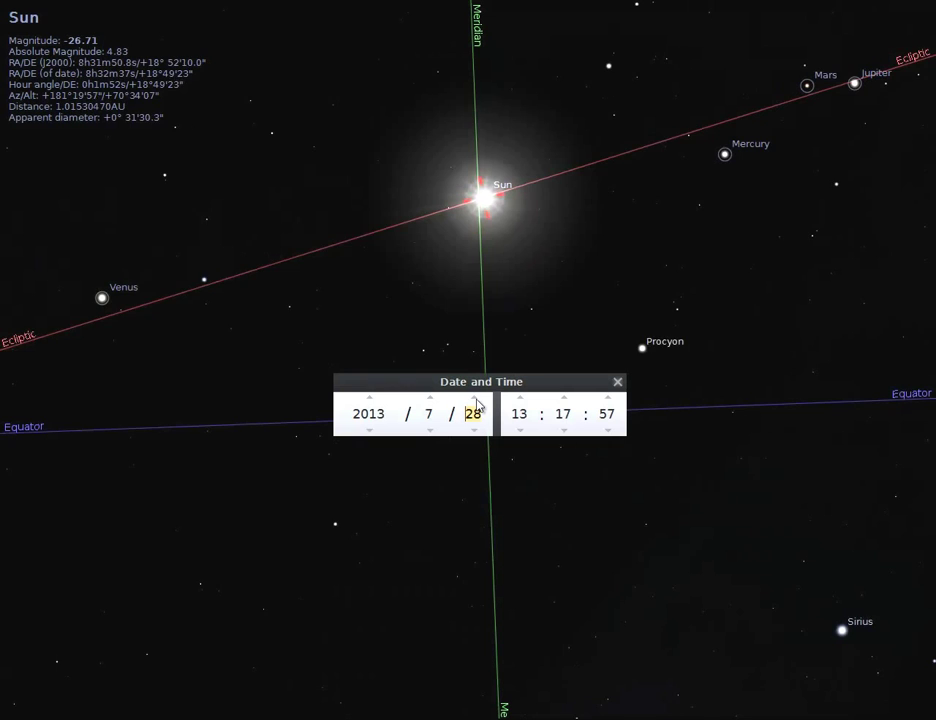
scroll(477, 404, "up", 13)
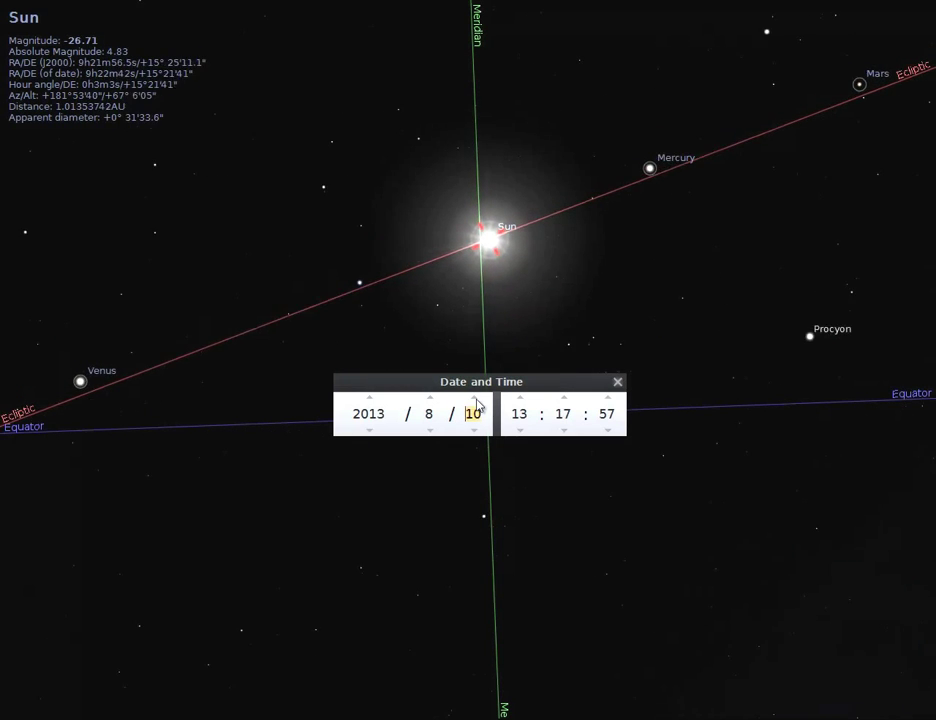
scroll(477, 404, "up", 13)
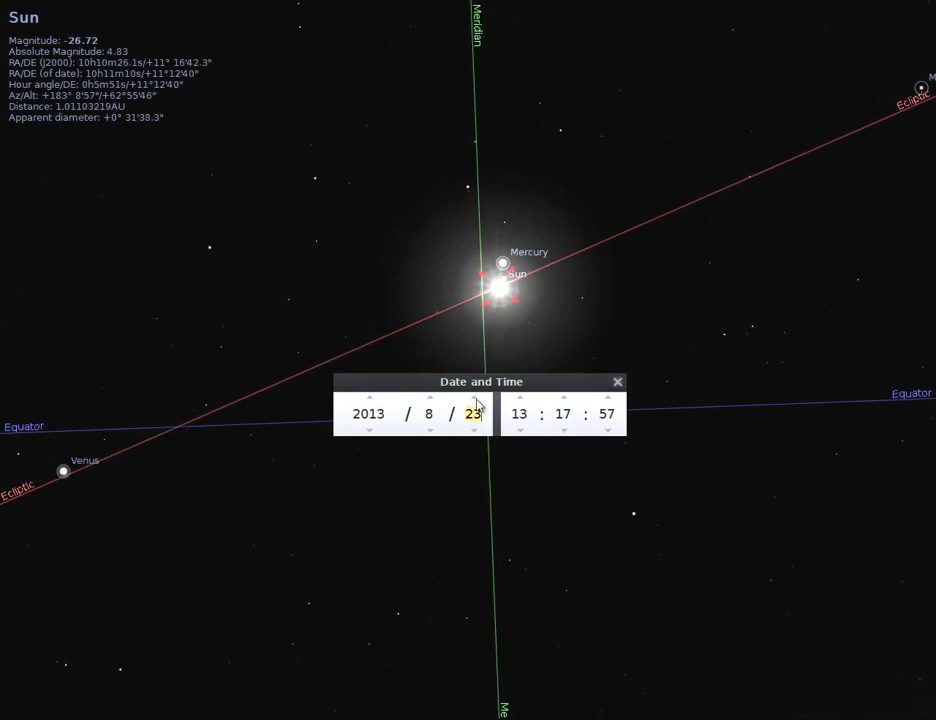
scroll(477, 404, "up", 5)
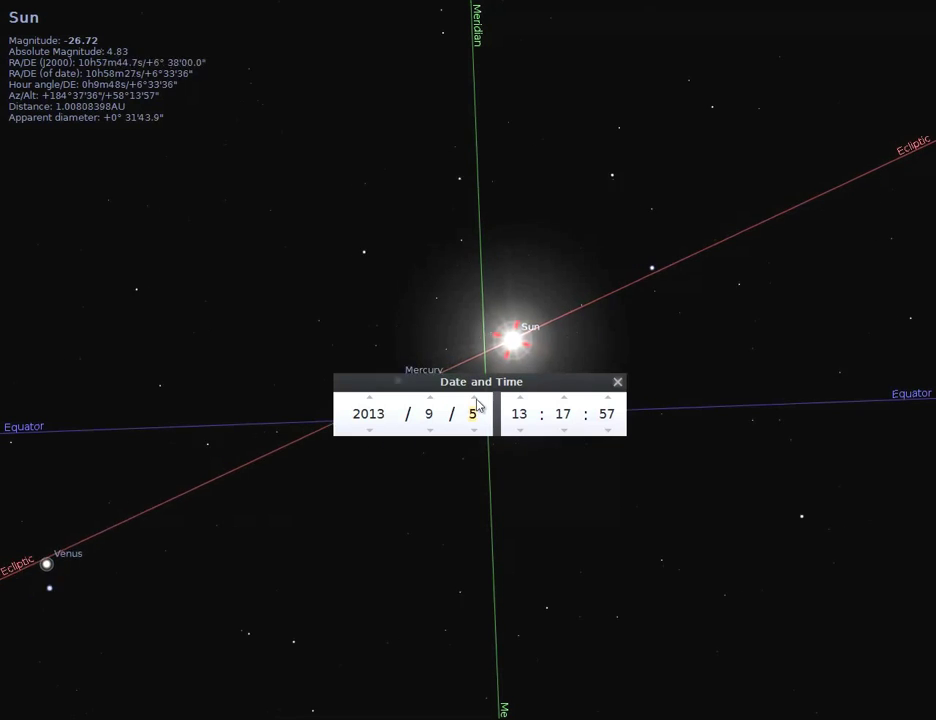
left_click_drag(498, 388, 491, 138)
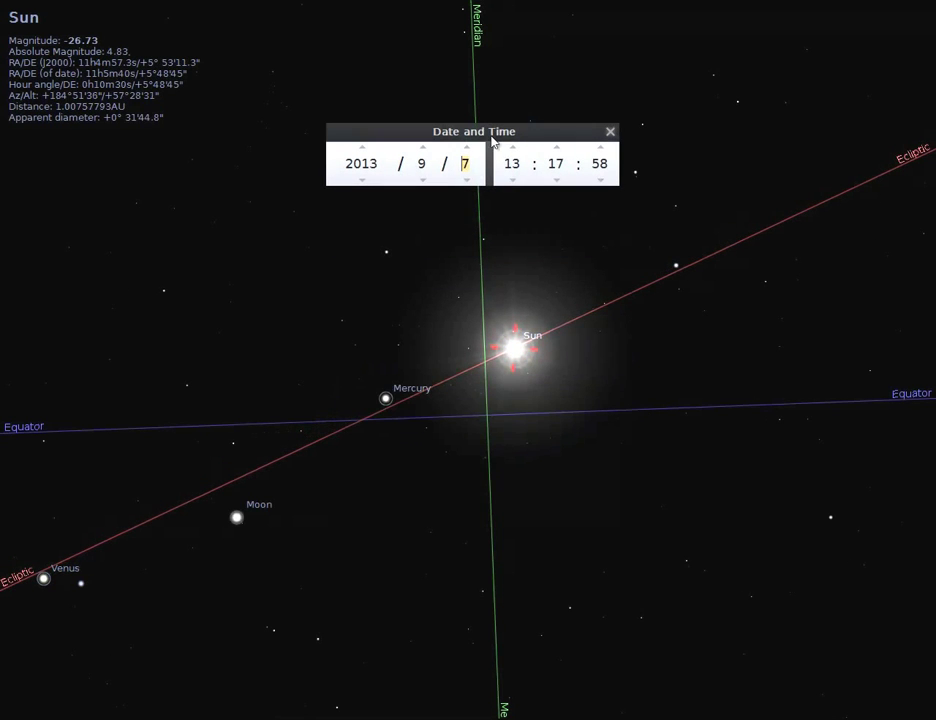
- Set the day to September 22, 2013
left_click(467, 182)
scroll(467, 155, "up", 8)
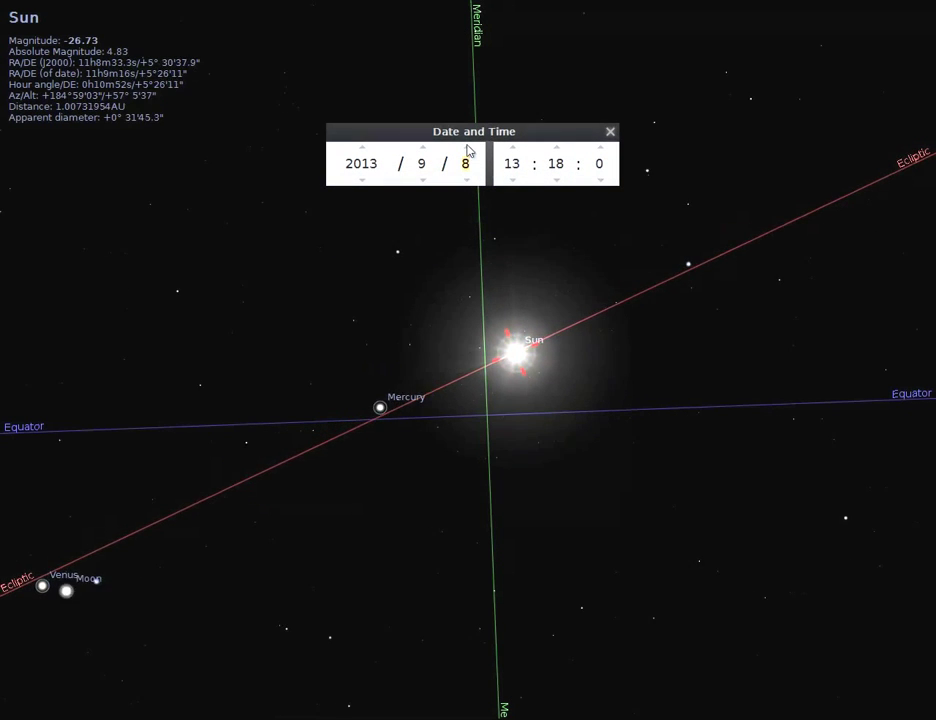
scroll(467, 150, "up", 7)
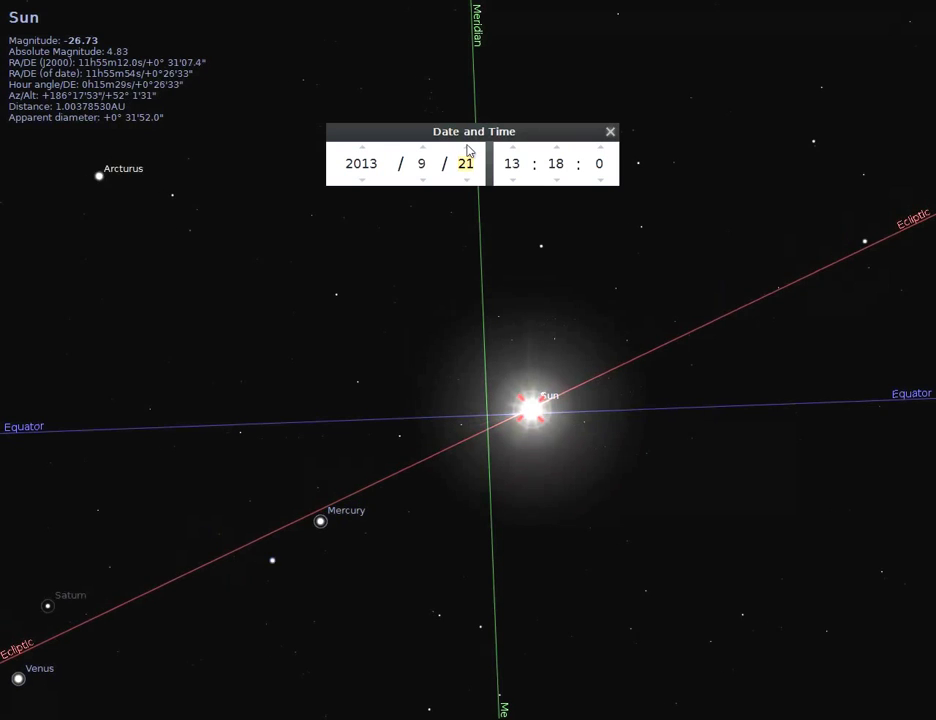
scroll(467, 150, "up", 1)
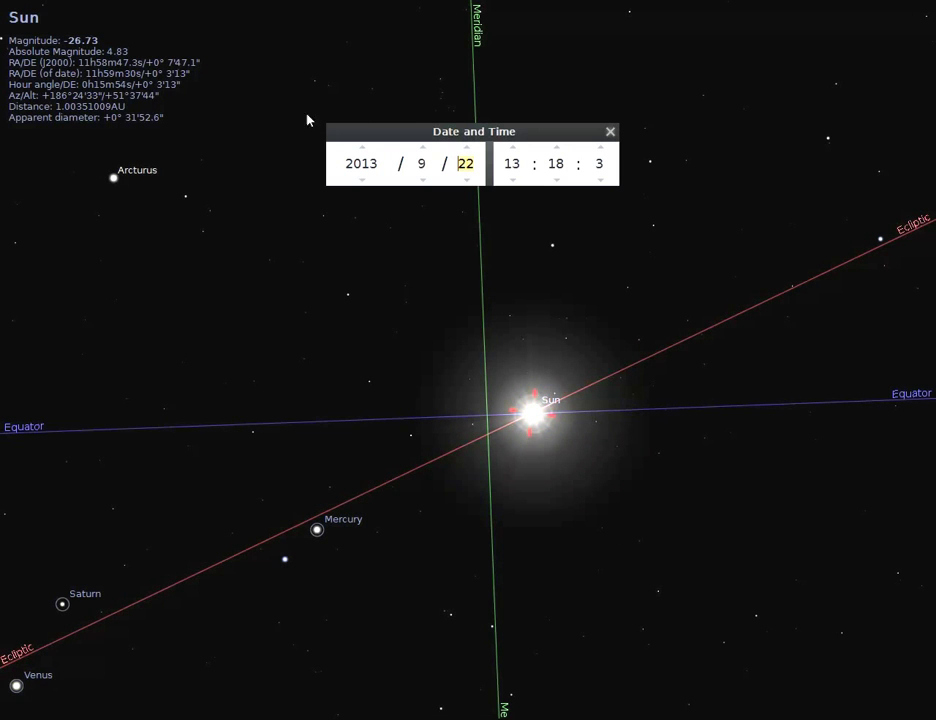
- Step the month back to December 2012, giving 2012/12/22 with the Sun at −23°26′
left_click(422, 148)
left_click(424, 181)
left_click(424, 181)
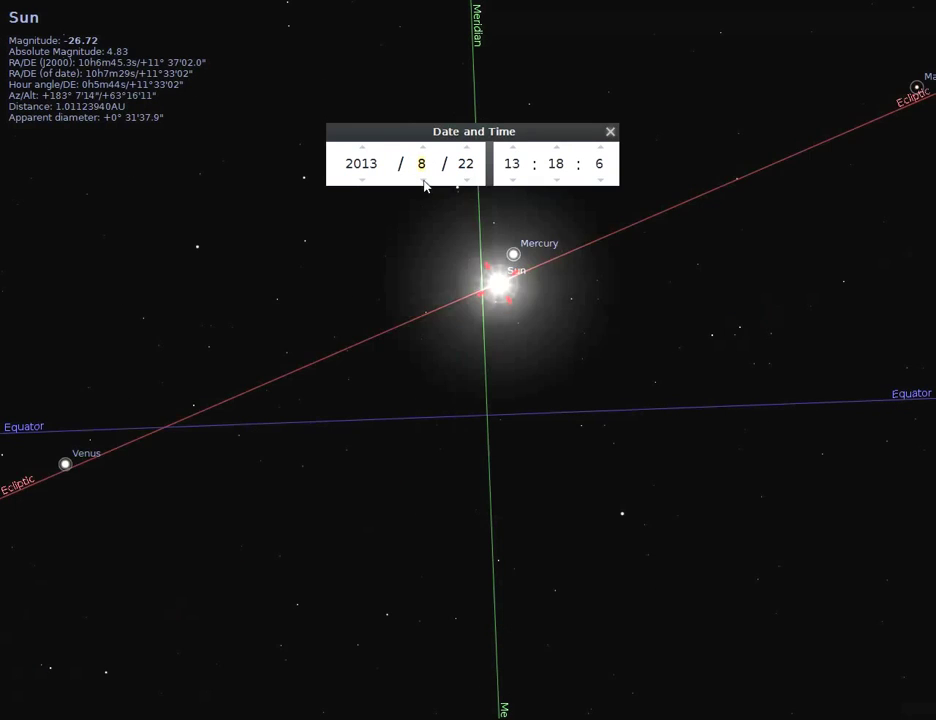
left_click(424, 181)
left_click(424, 181)
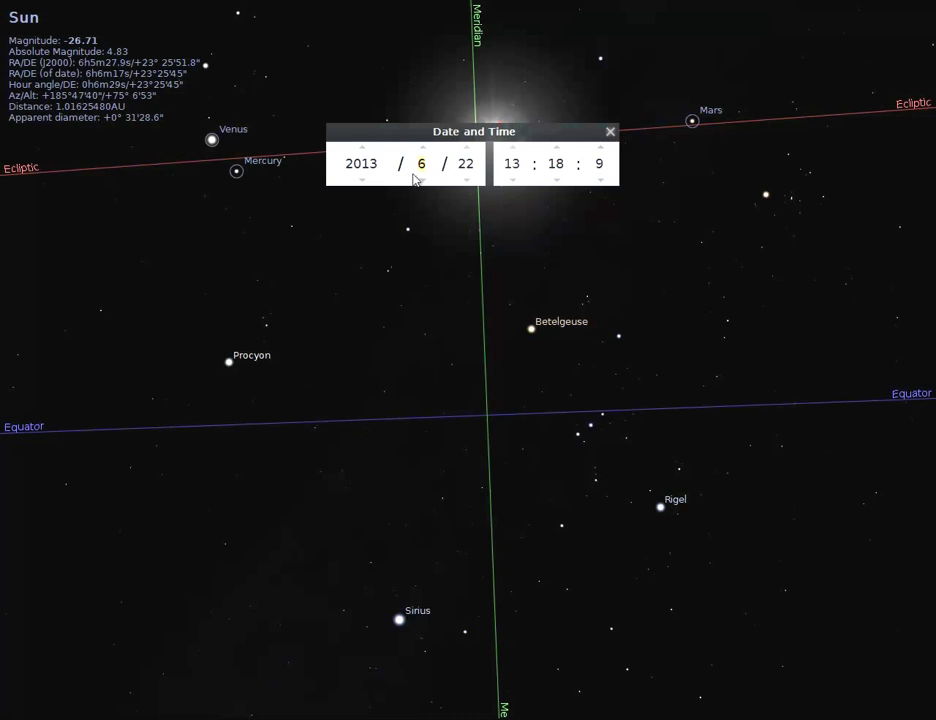
left_click(424, 181)
left_click(424, 181)
left_click(424, 181)
left_click(424, 181)
left_click(425, 182)
left_click(425, 182)
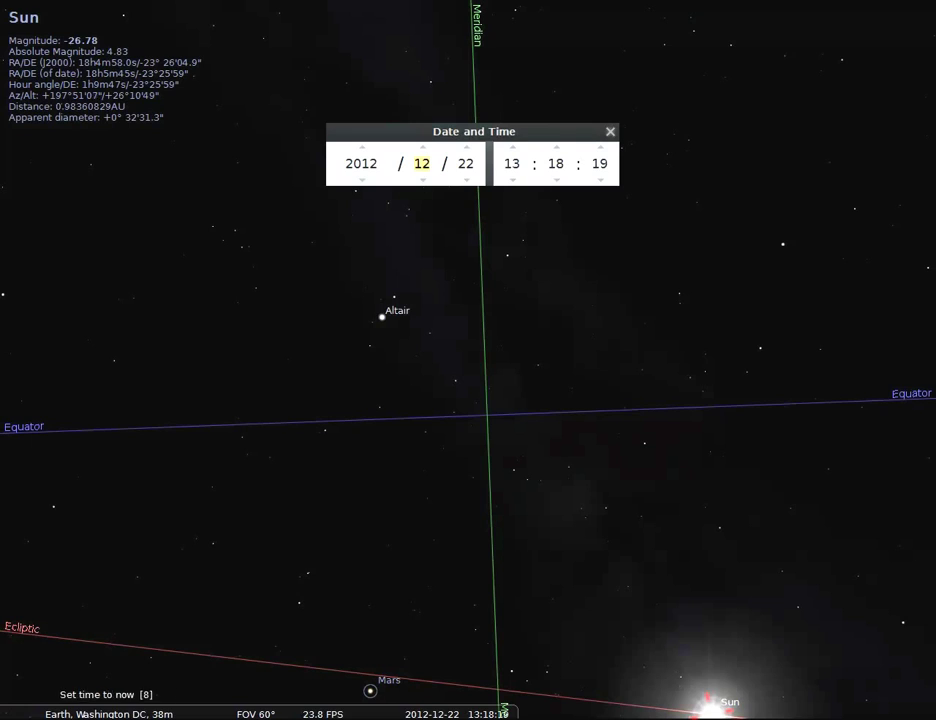
- Exit full-screen mode with F11 and reposition the Stellarium window over the browser
key("F11")
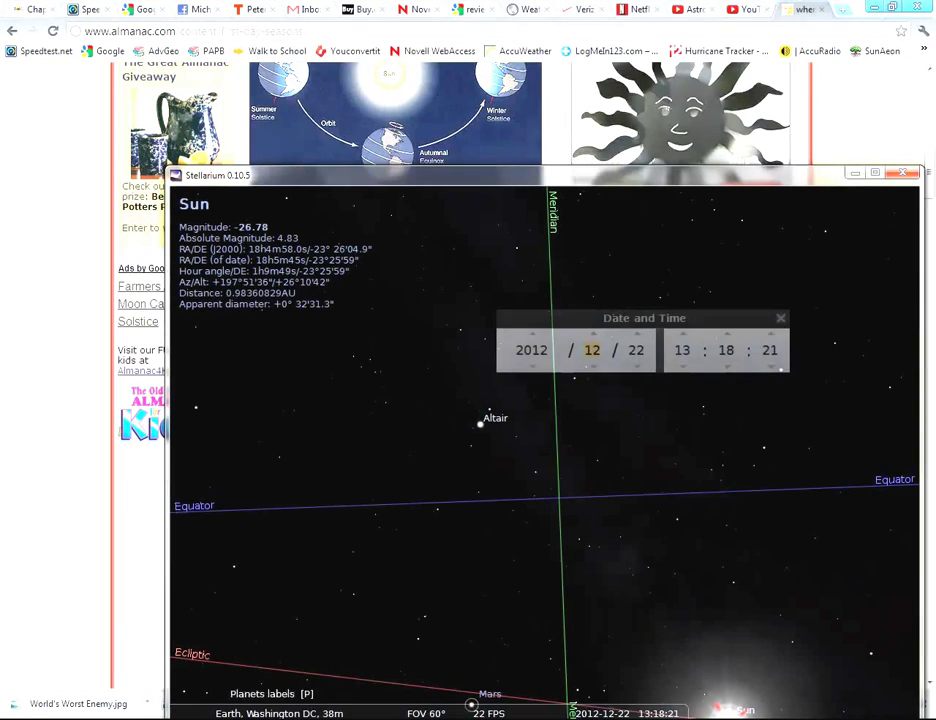
left_click_drag(589, 182, 541, 66)
mouse_move(681, 660)
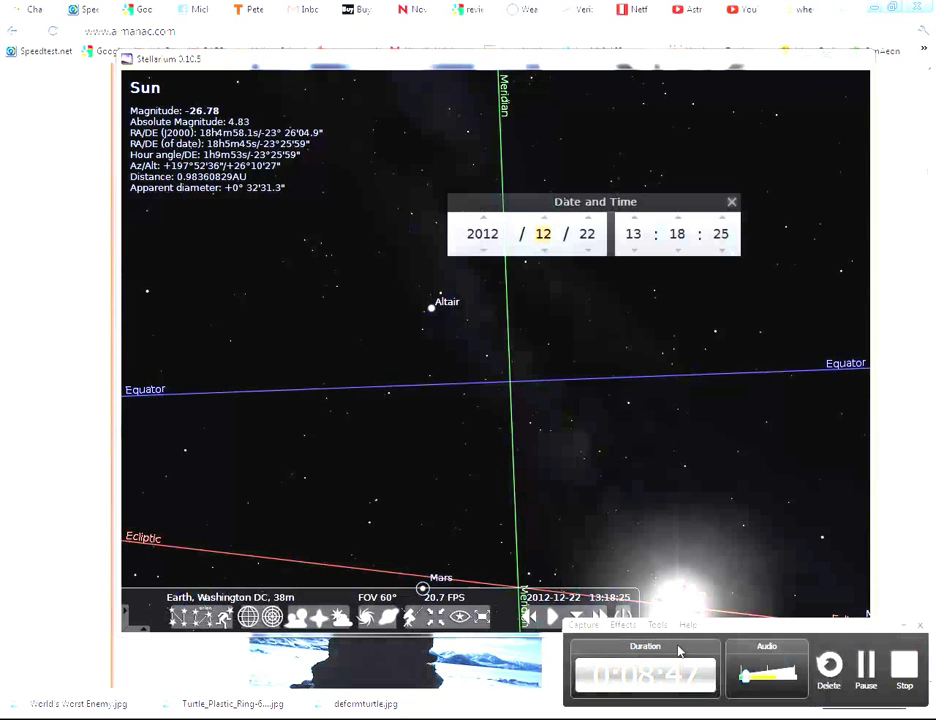